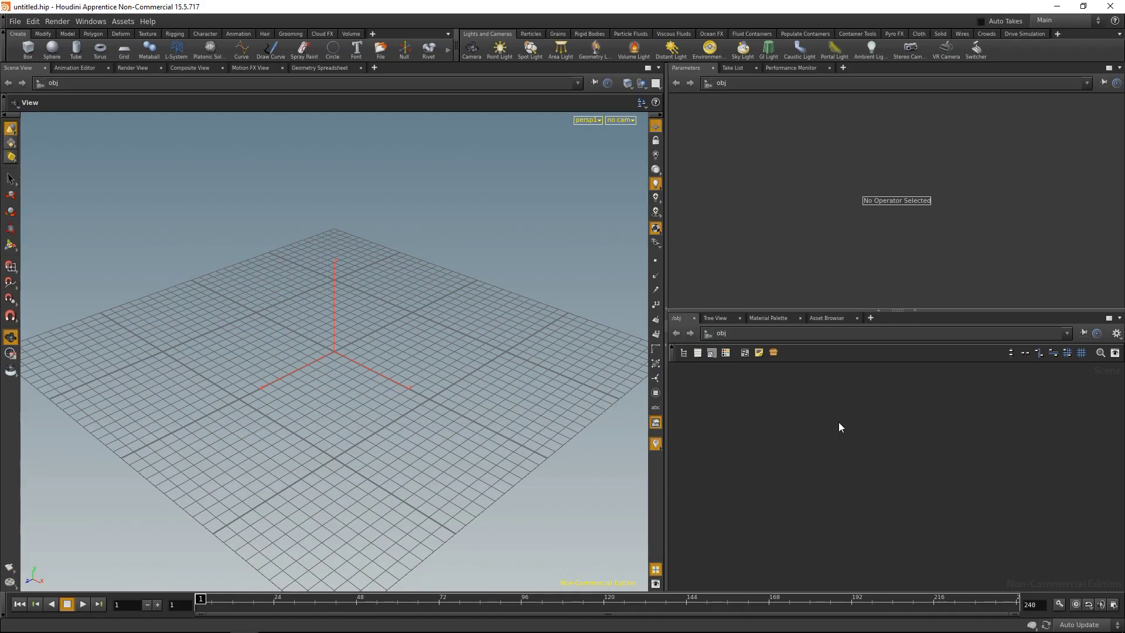
Create a File geometry object loading queenmargaretLCNUG1927656.stl and frame the bust in view
key(Tab)
text(file)
key(Return)
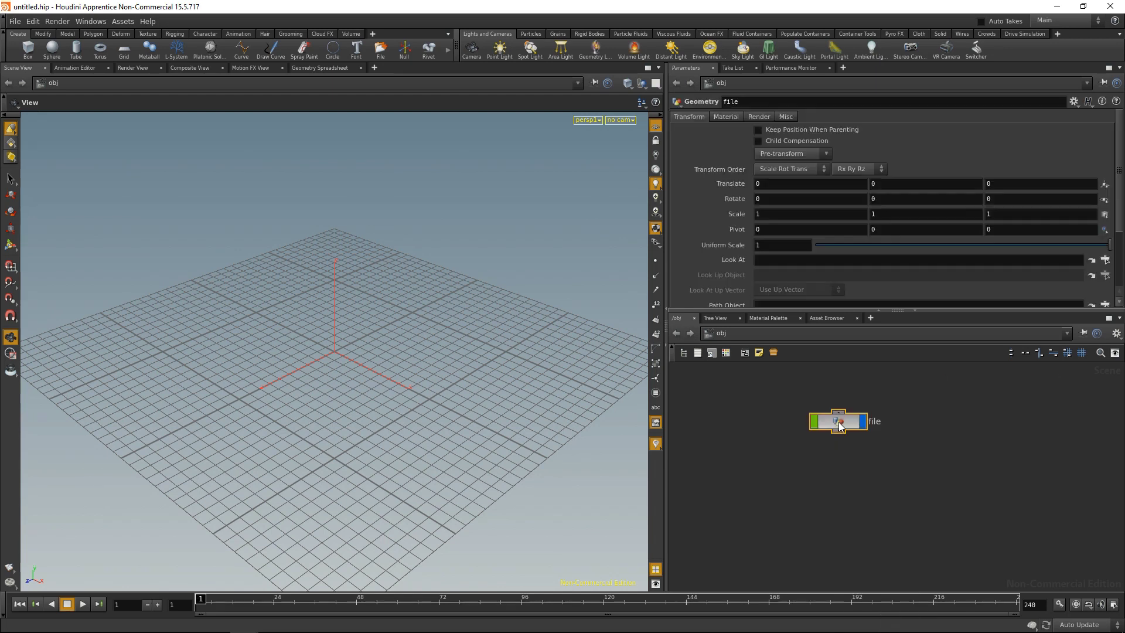
double_click(839, 425)
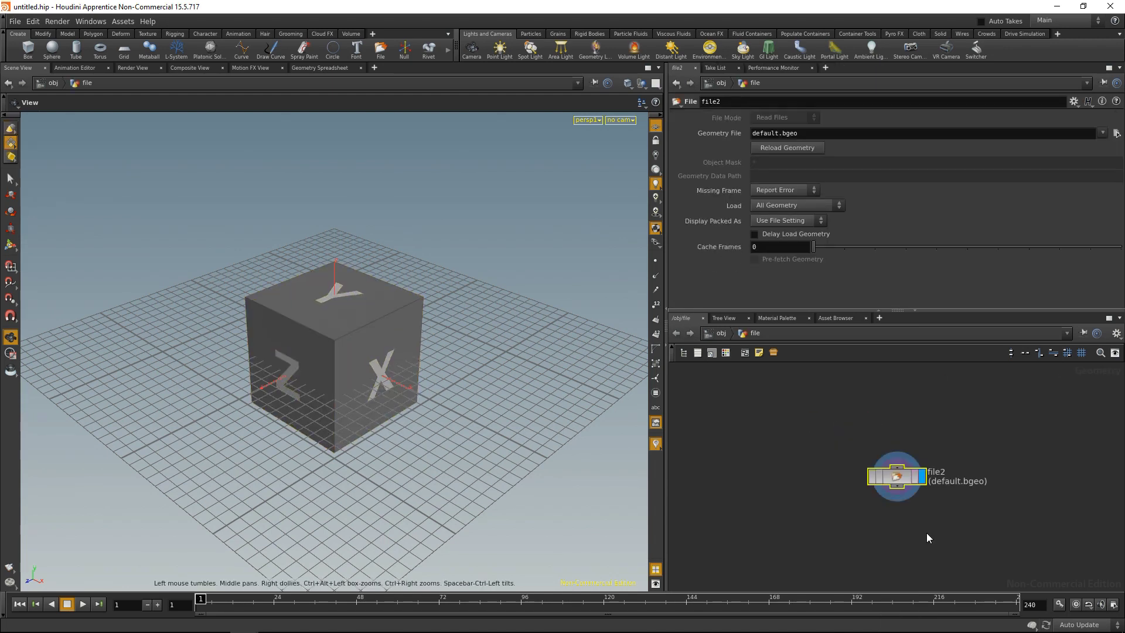
click(1116, 133)
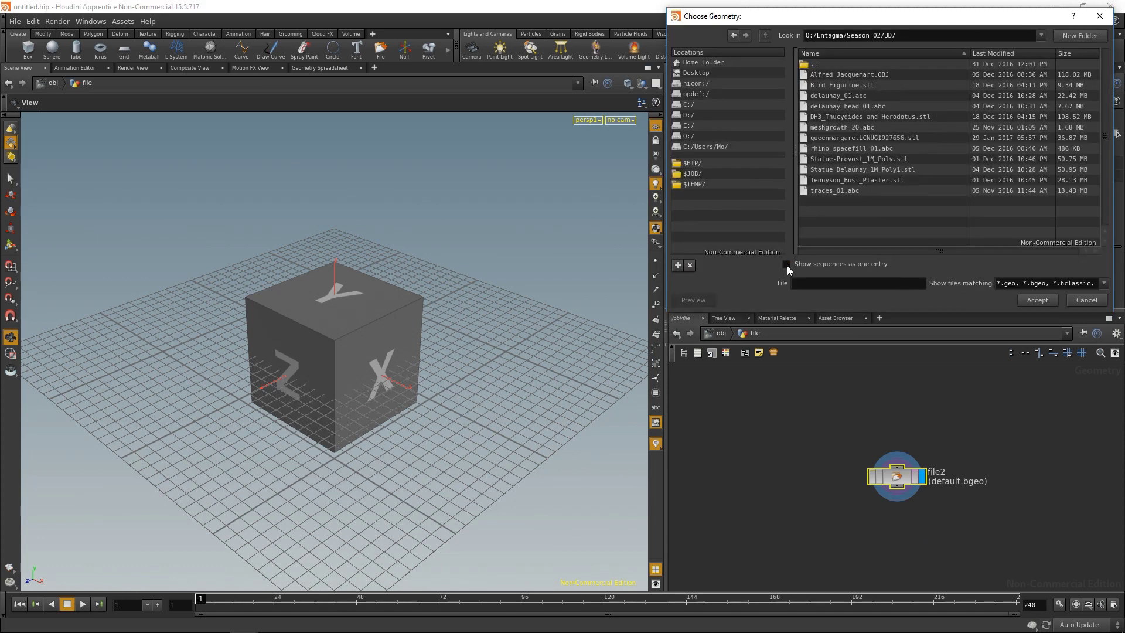
key(Escape)
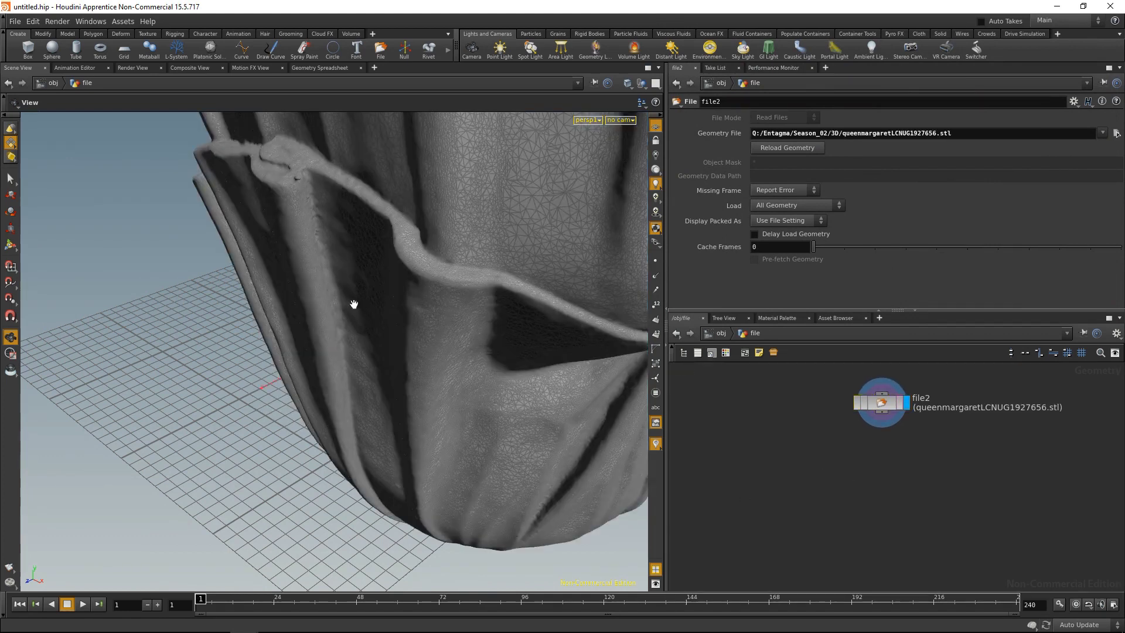
key(h)
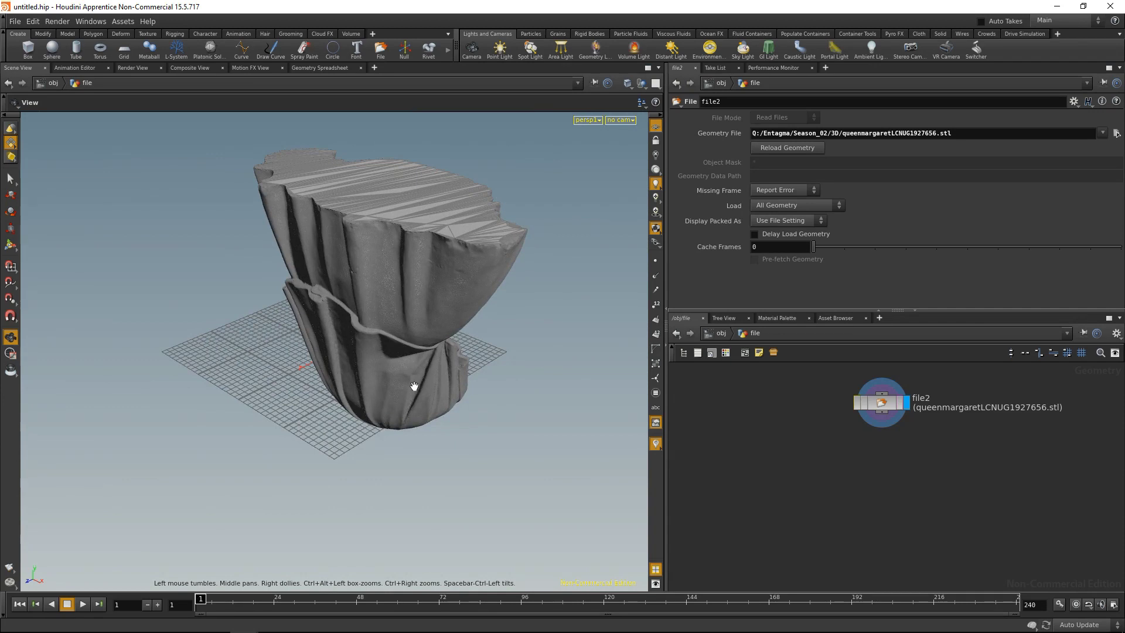
scroll(410, 389, up, 4)
Add a Transform node directly below the bust's File node
key(Tab)
text(trans)
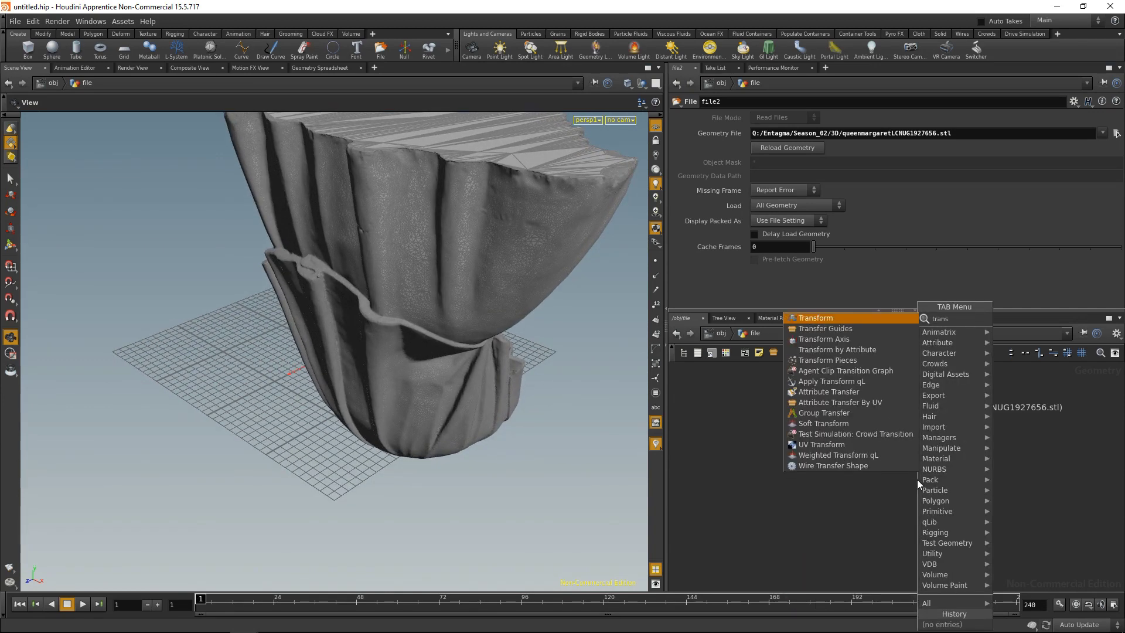
key(Return)
click(916, 480)
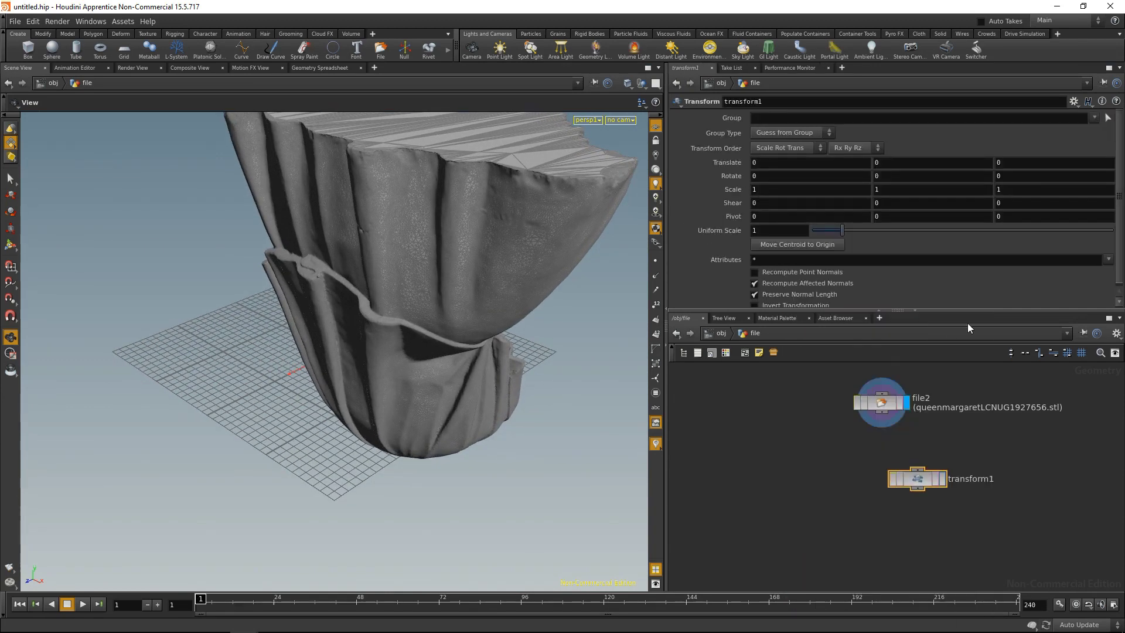
drag(924, 472, 888, 449)
Rotate the bust 180 degrees on Y and Z and set uniform scale to 0.1
click(897, 176)
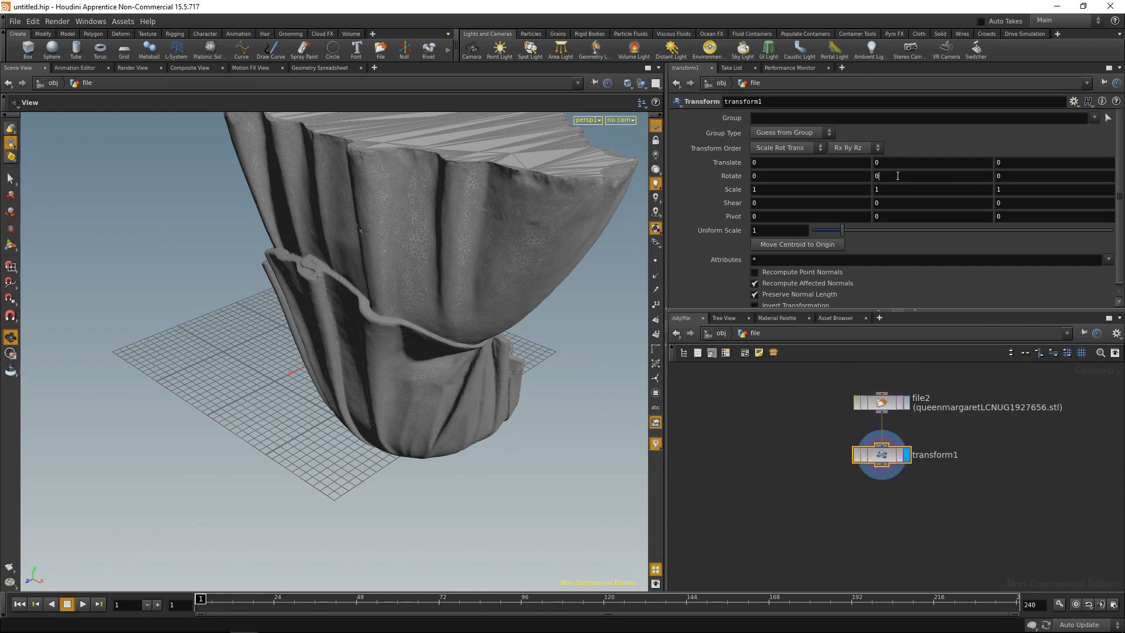
text(180)
key(Tab)
text(180)
key(Return)
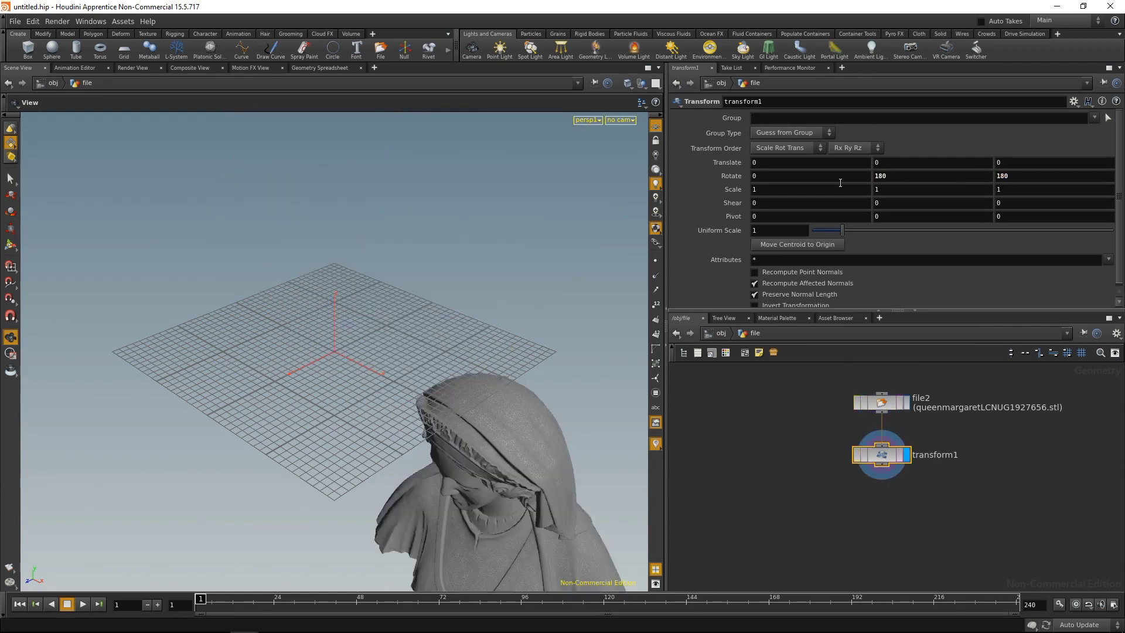
click(757, 231)
text(.1)
key(Return)
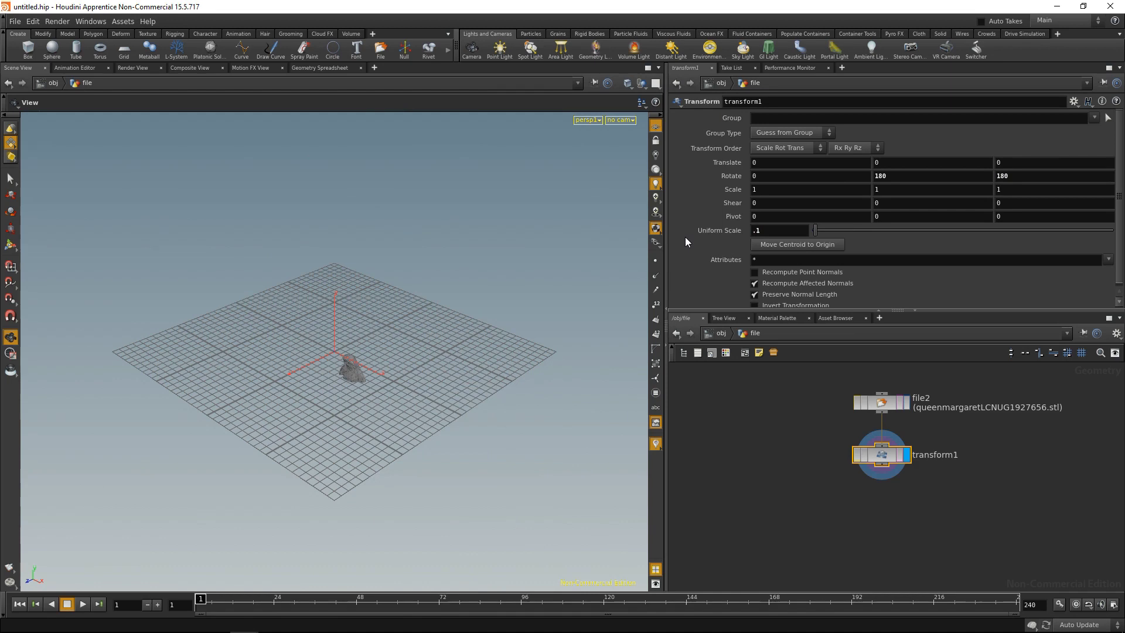
Move the bust's centroid to the origin, raise it onto the grid, and return to /obj
drag(516, 352, 457, 398)
key(Return)
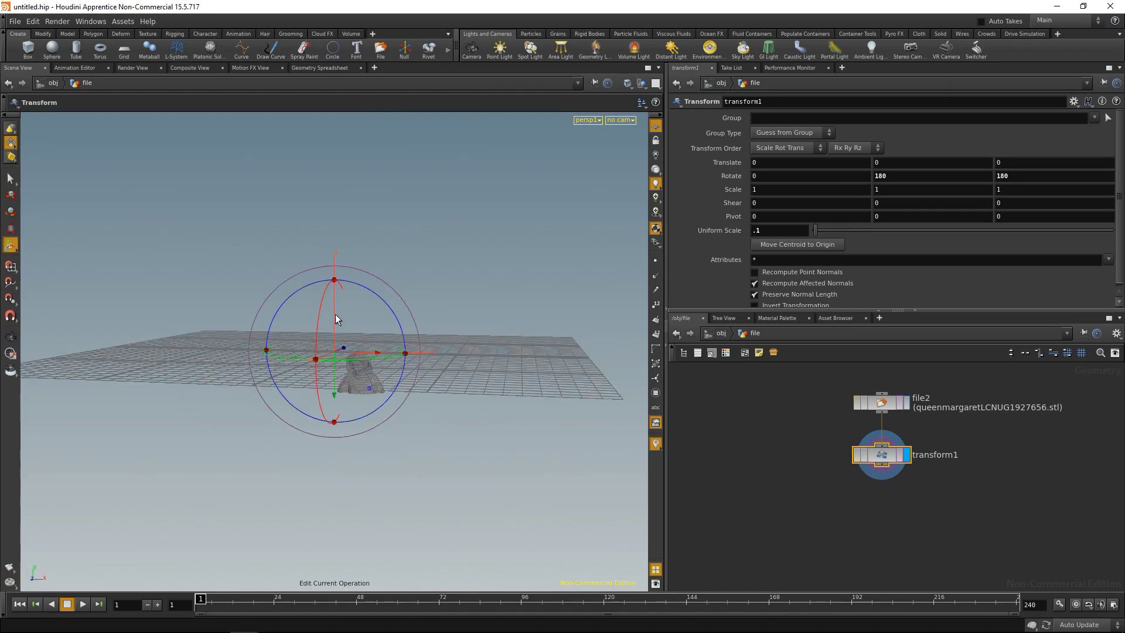
drag(336, 395, 381, 398)
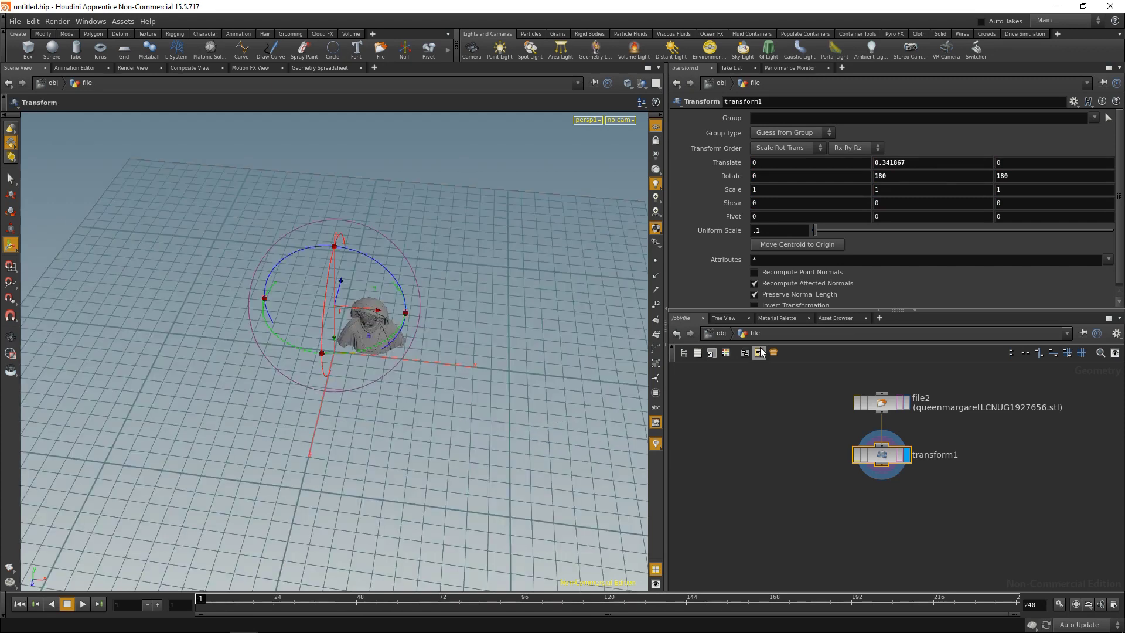
click(778, 244)
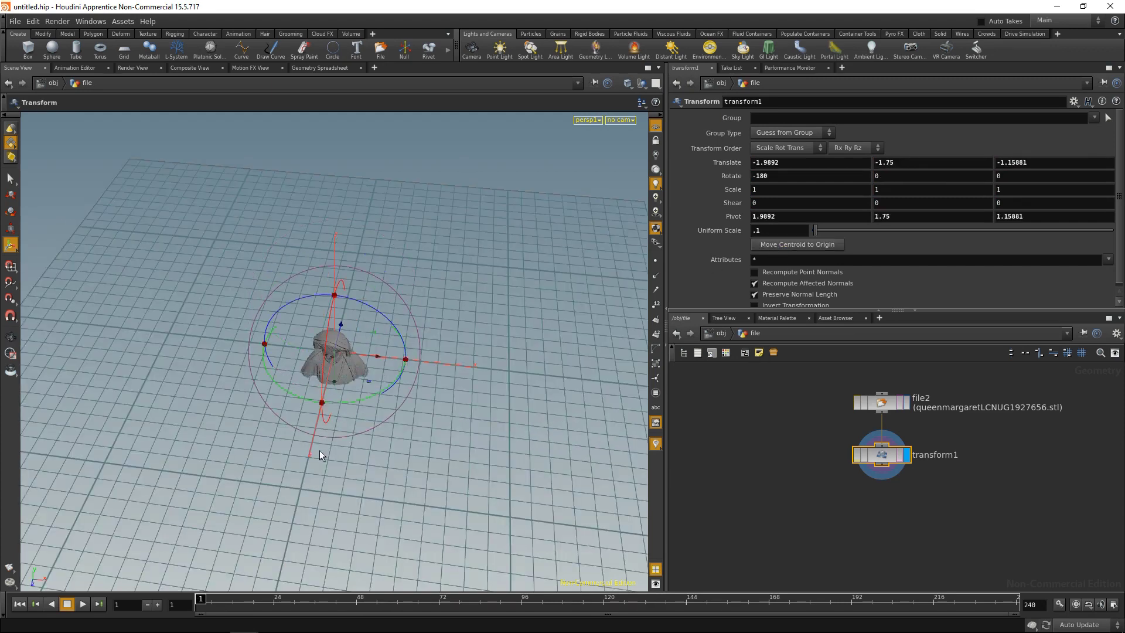
key(Escape)
drag(318, 453, 412, 352)
key(t)
key(Escape)
key(t)
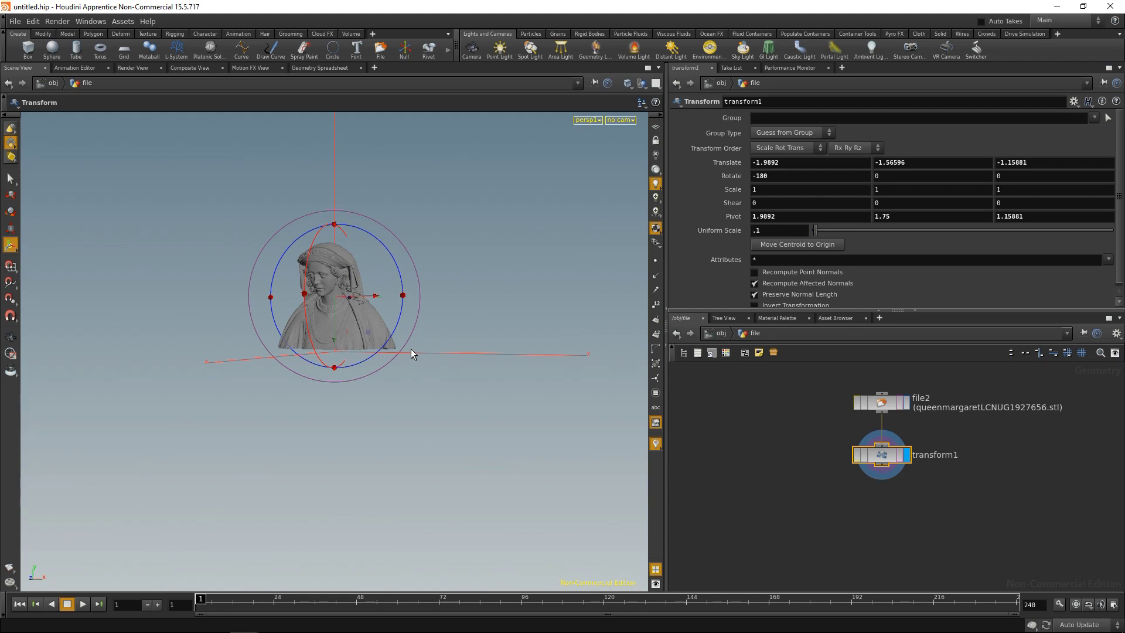
click(716, 334)
click(794, 525)
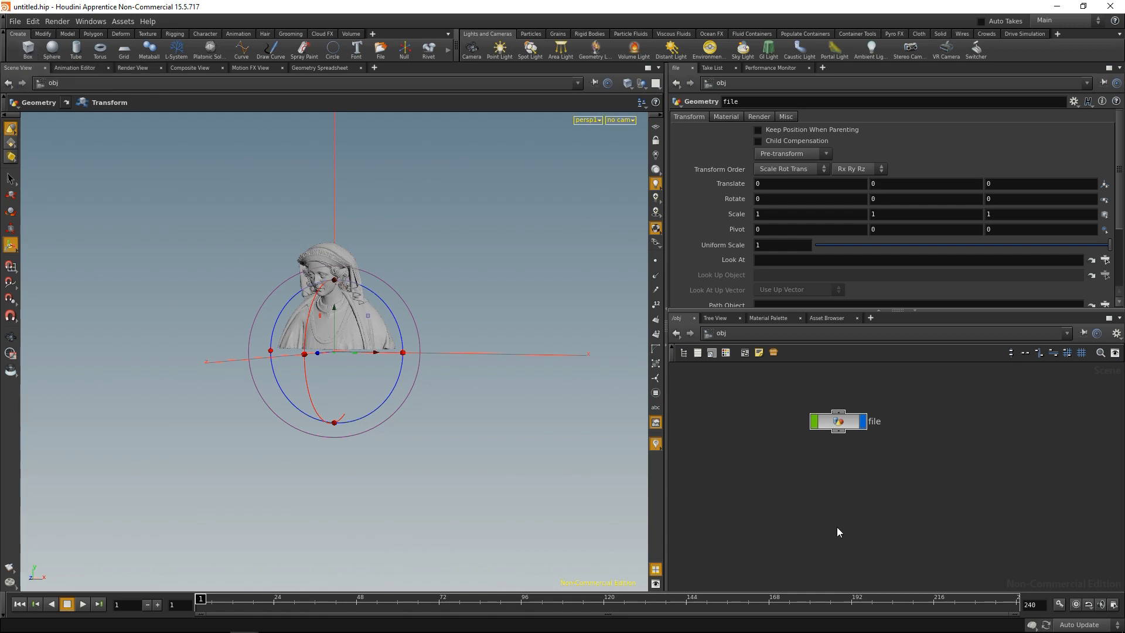
Place a box geometry object beside the bust and dive inside to its box1 node
key(Tab)
text(box)
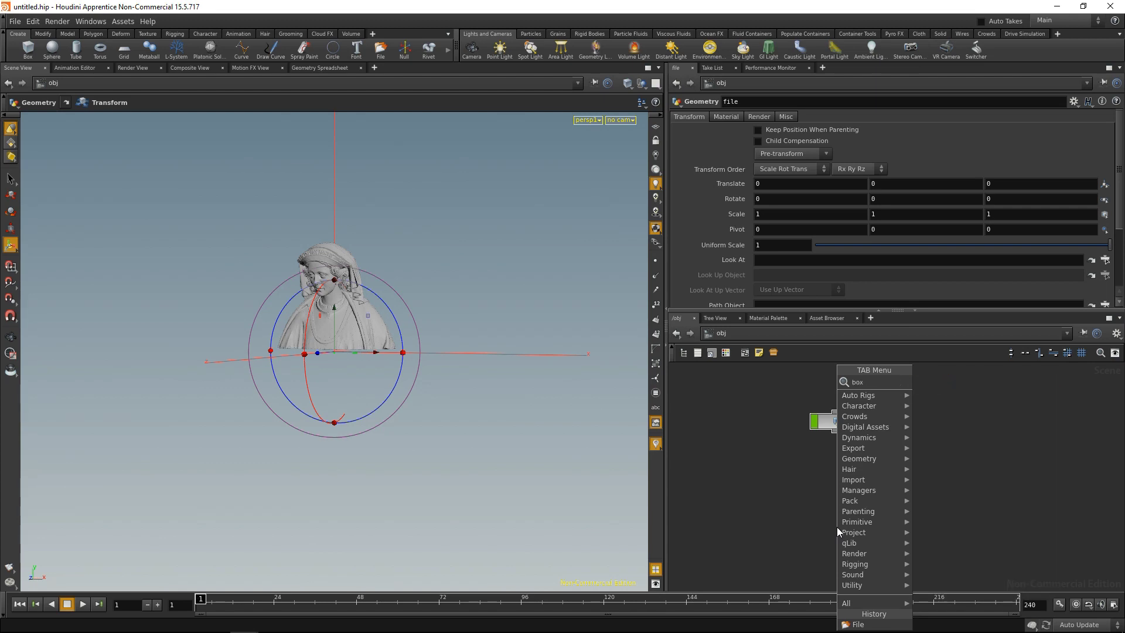
key(Return)
key(l)
drag(328, 399, 168, 394)
click(12, 181)
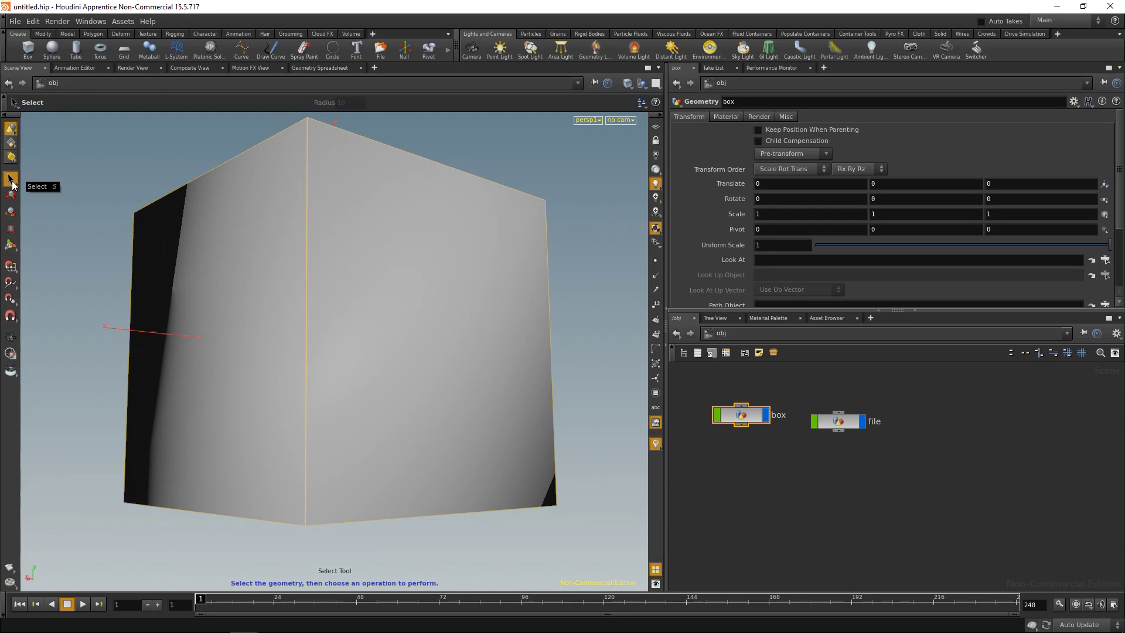
alt+drag(170, 334, 447, 371)
click(447, 371)
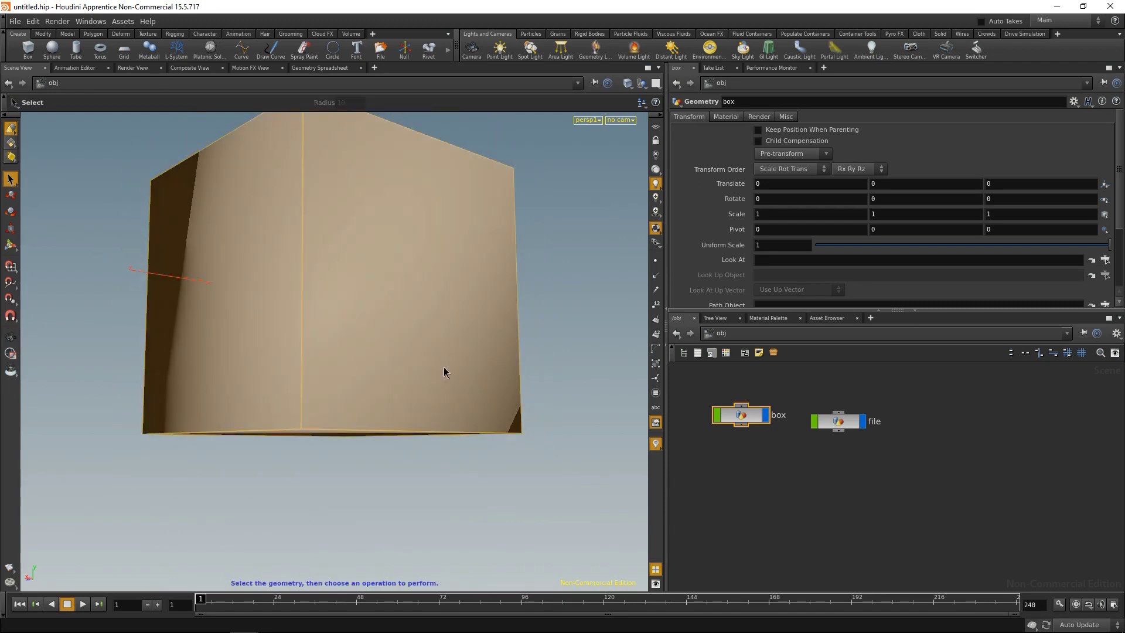
double_click(310, 388)
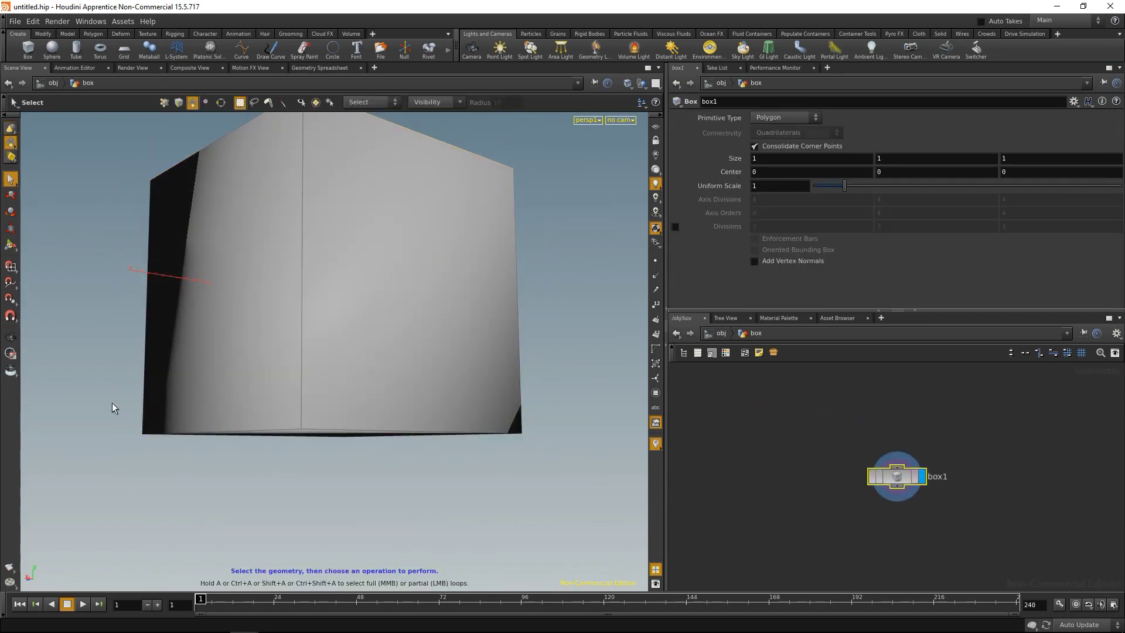
Select the cube's back wall and bottom faces as primitives
key(s)
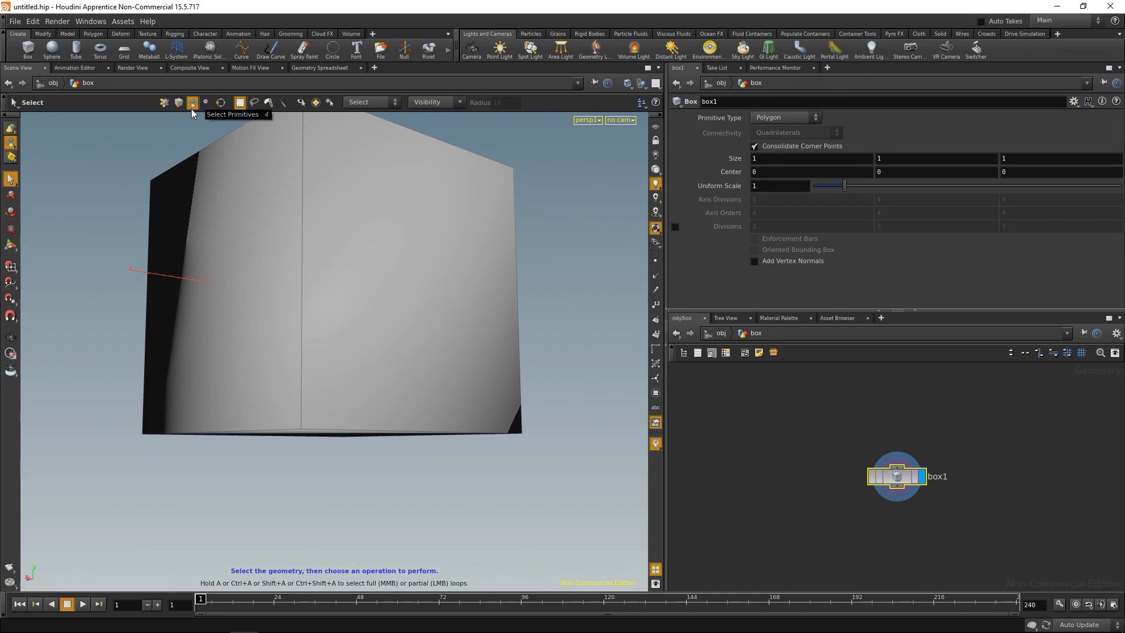
click(434, 323)
alt+drag(409, 509, 396, 434)
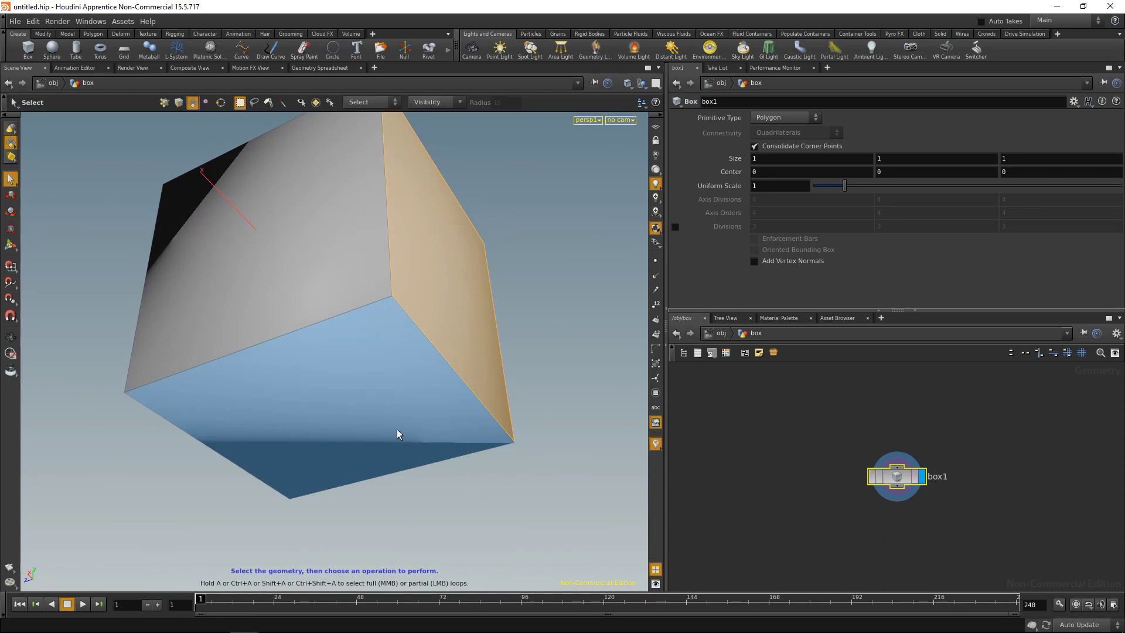
click(377, 390)
key(Escape)
drag(372, 376, 526, 439)
key(s)
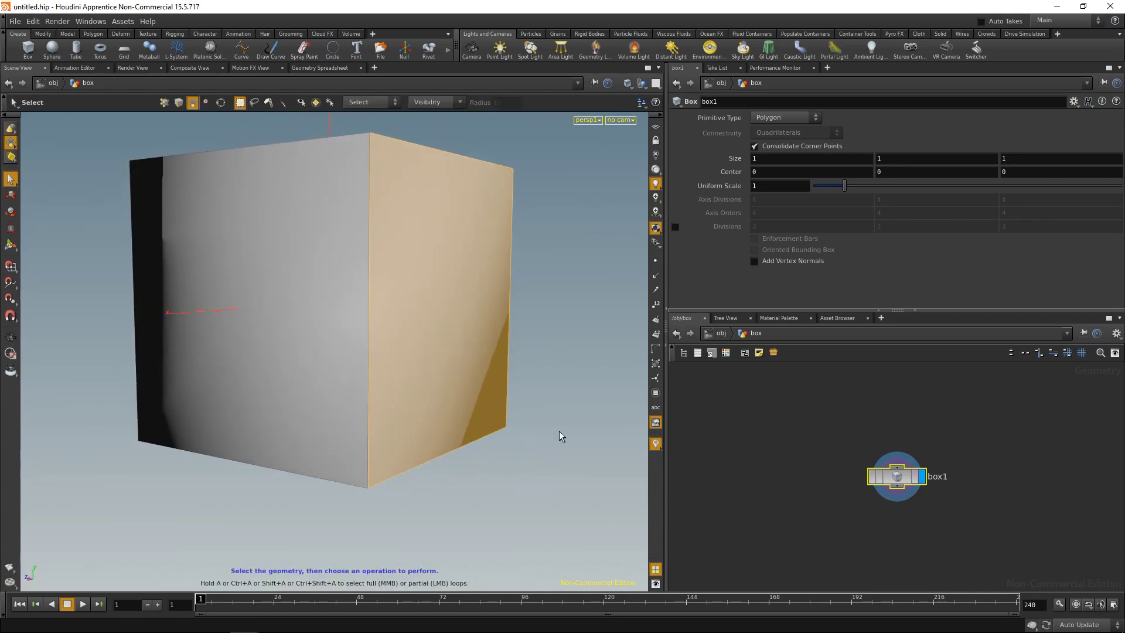
Add a Blast node with Delete Non Selected, keeping only primitives 0 and 4
key(Tab)
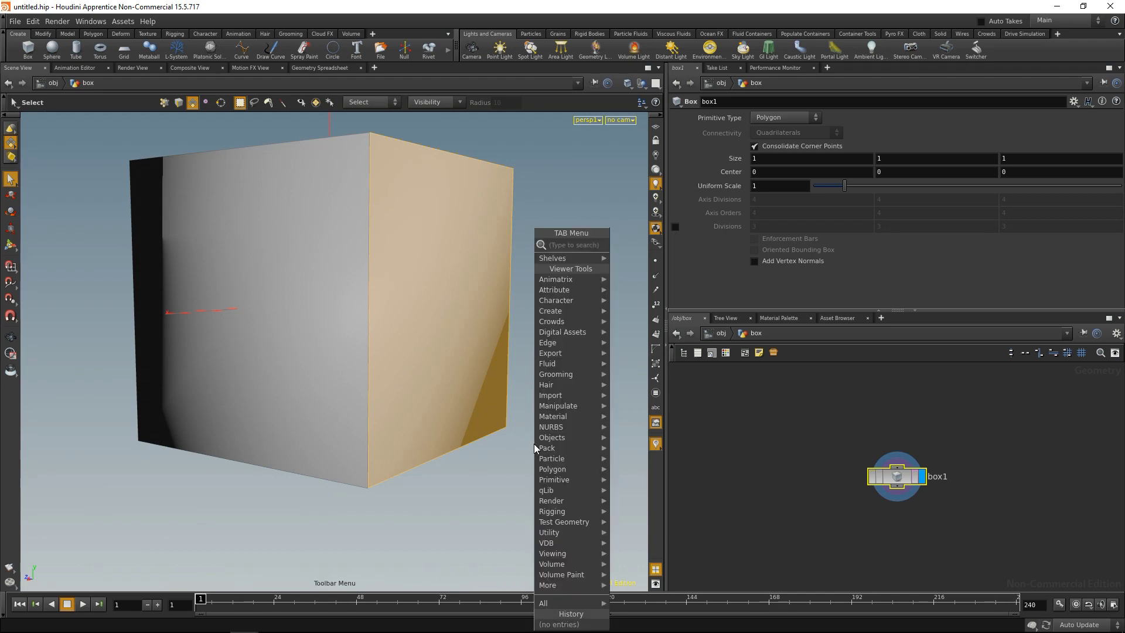
text(dele)
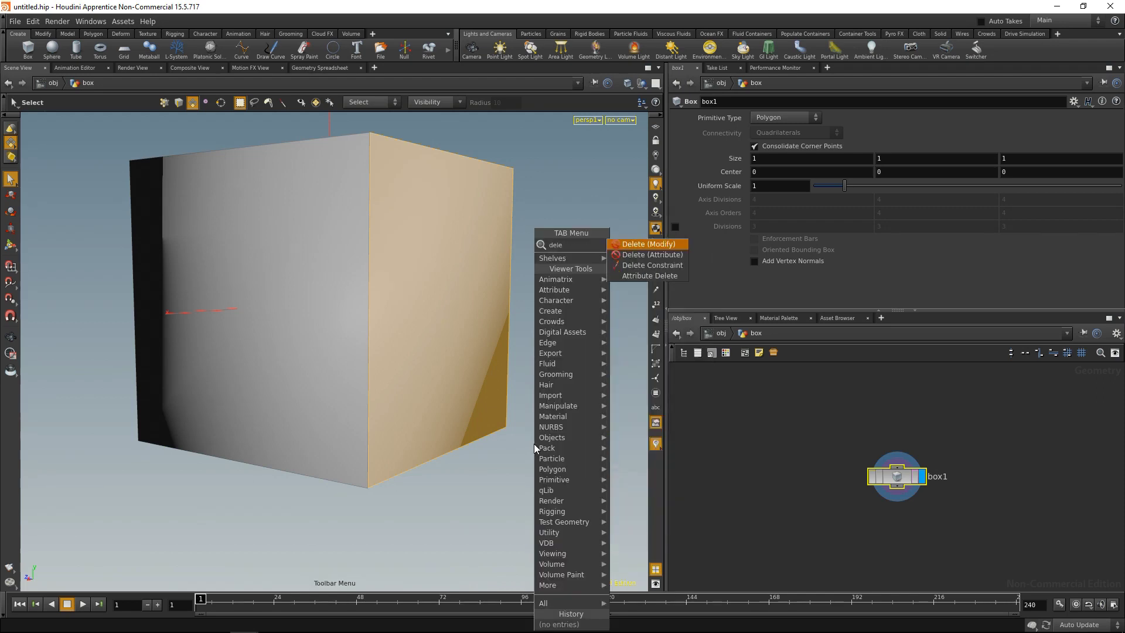
key(Return)
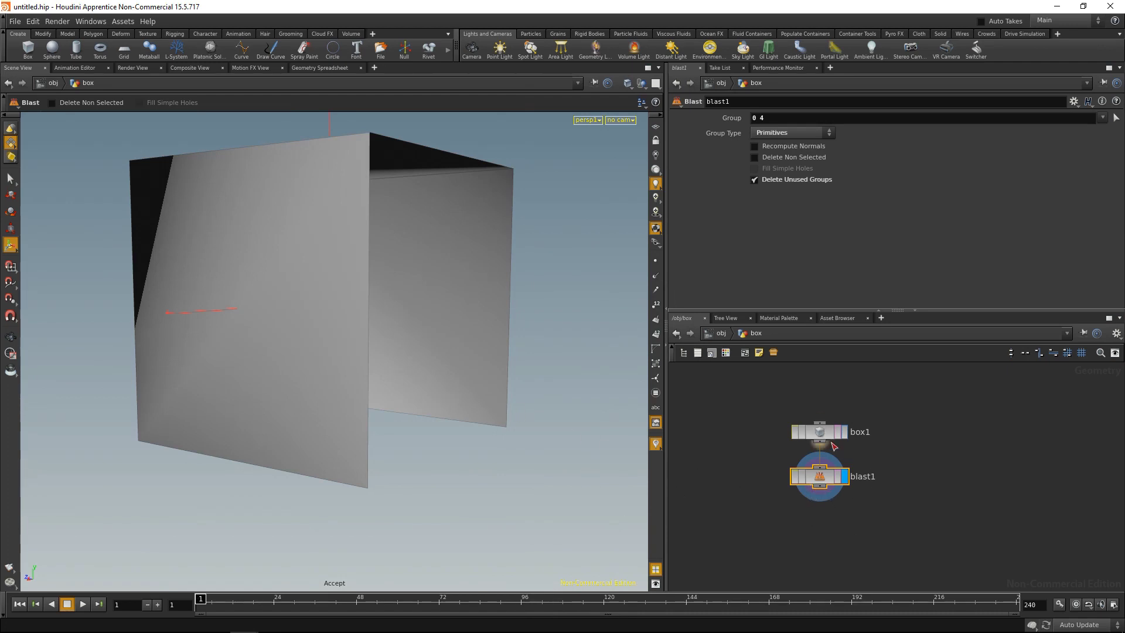
click(754, 158)
key(Escape)
drag(409, 405, 474, 463)
key(Return)
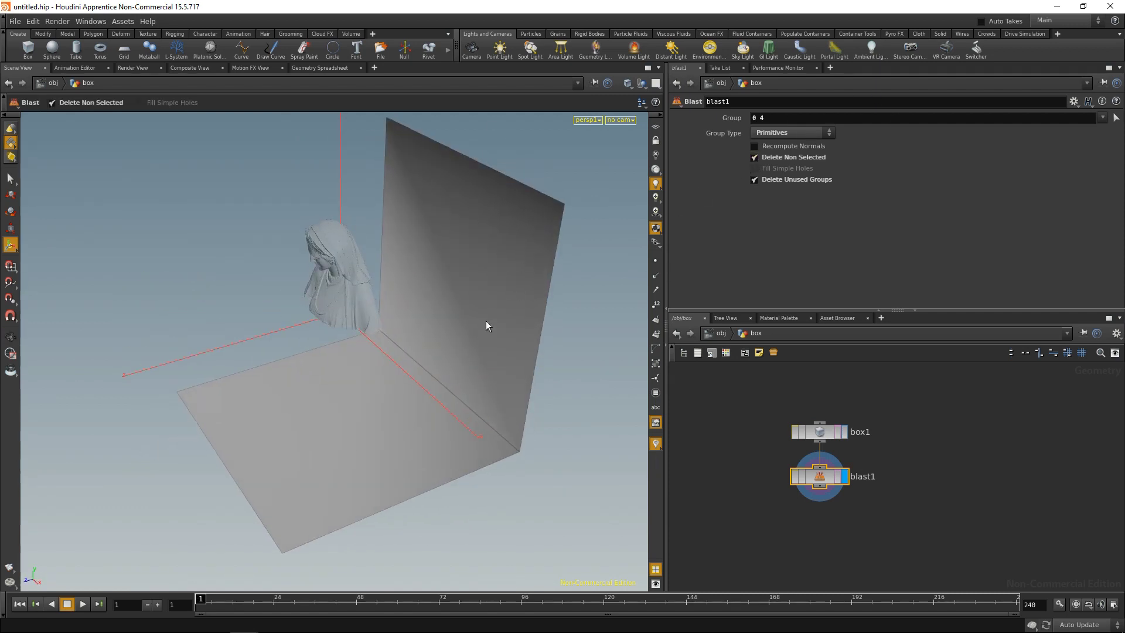
Add a Subdivide node with its depth set to 4
key(l)
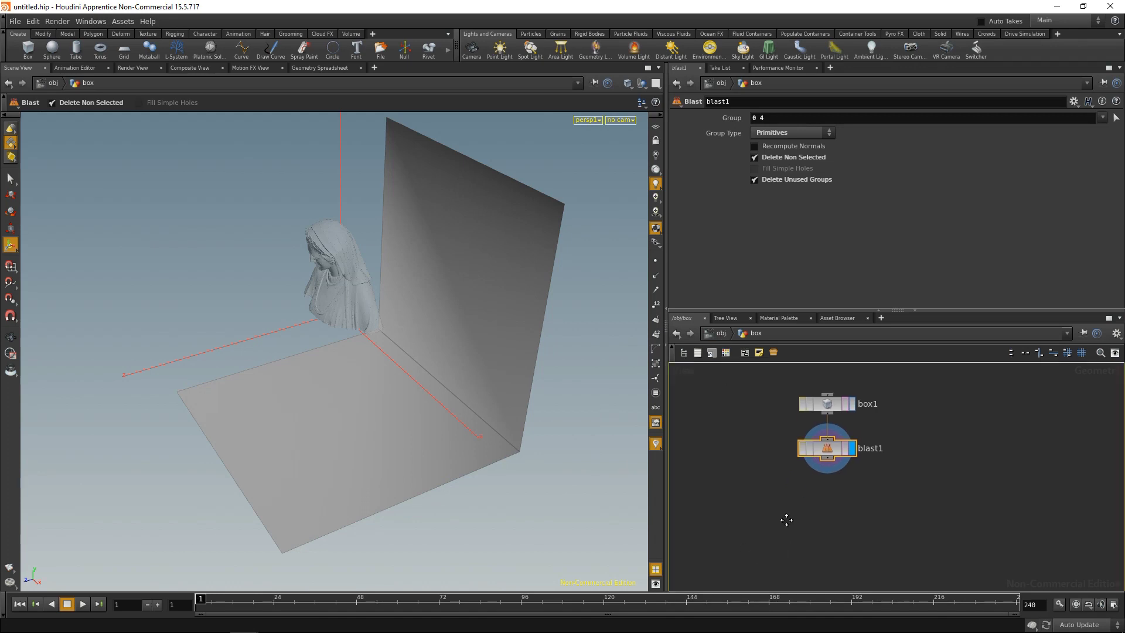
key(Tab)
text(sub)
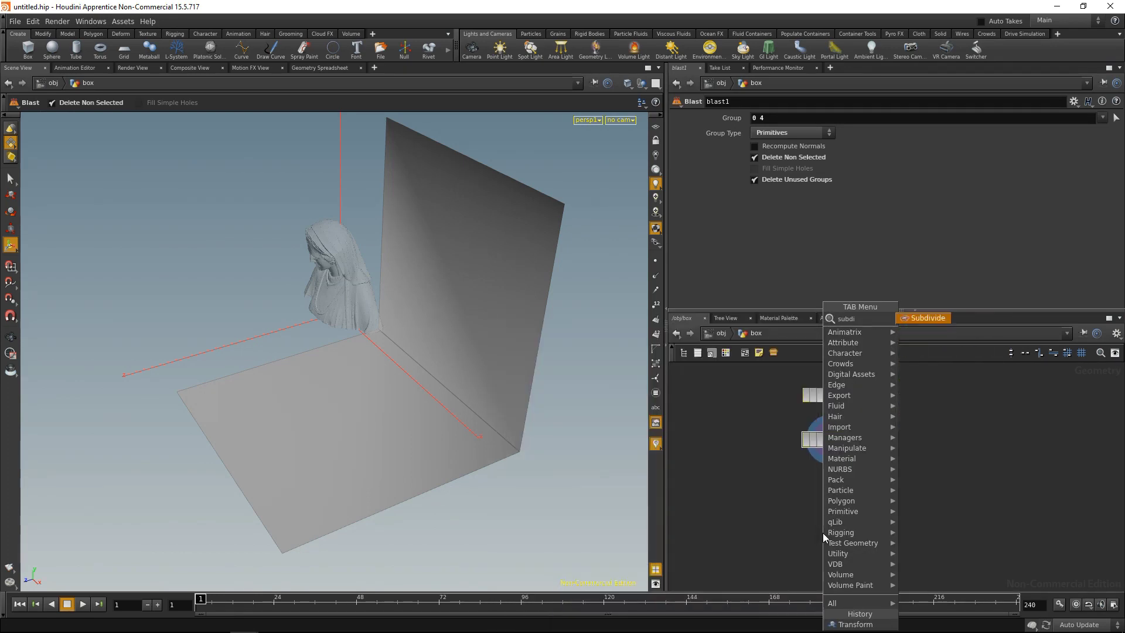
key(Return)
click(823, 532)
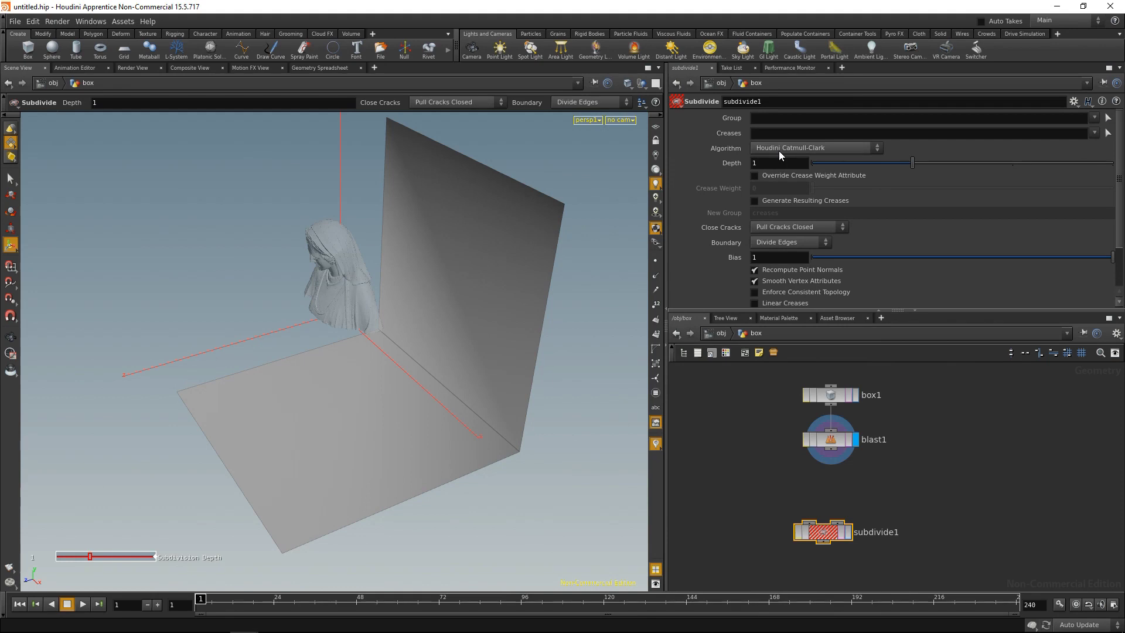
click(775, 165)
text(4)
key(Return)
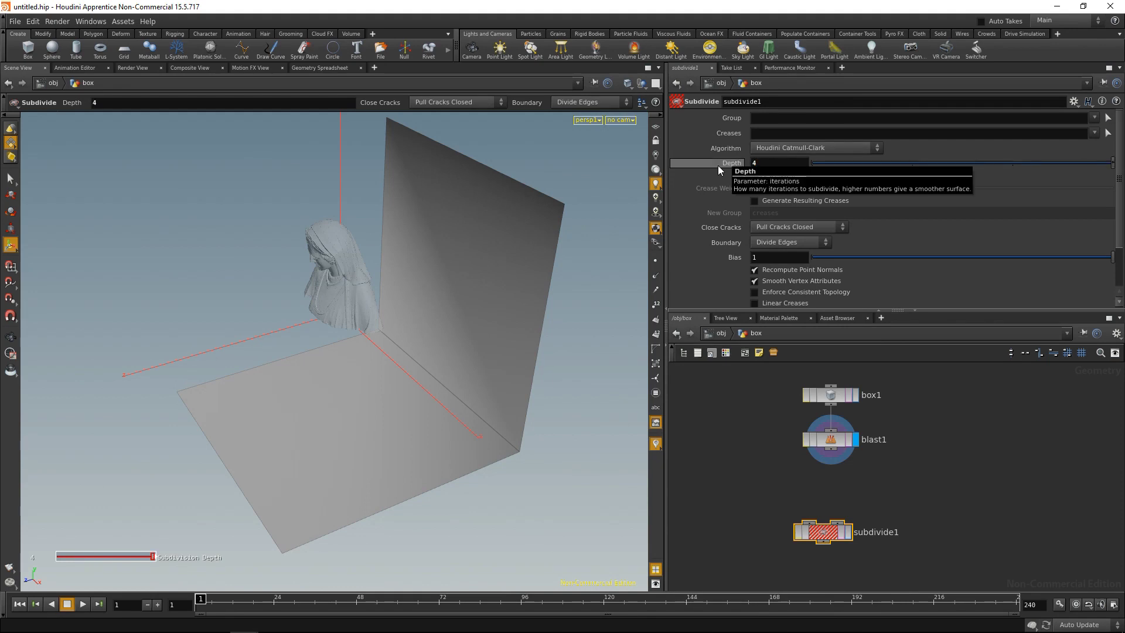
Wire blast1 into subdivide1, display it, and go back up to /obj
drag(831, 450, 809, 523)
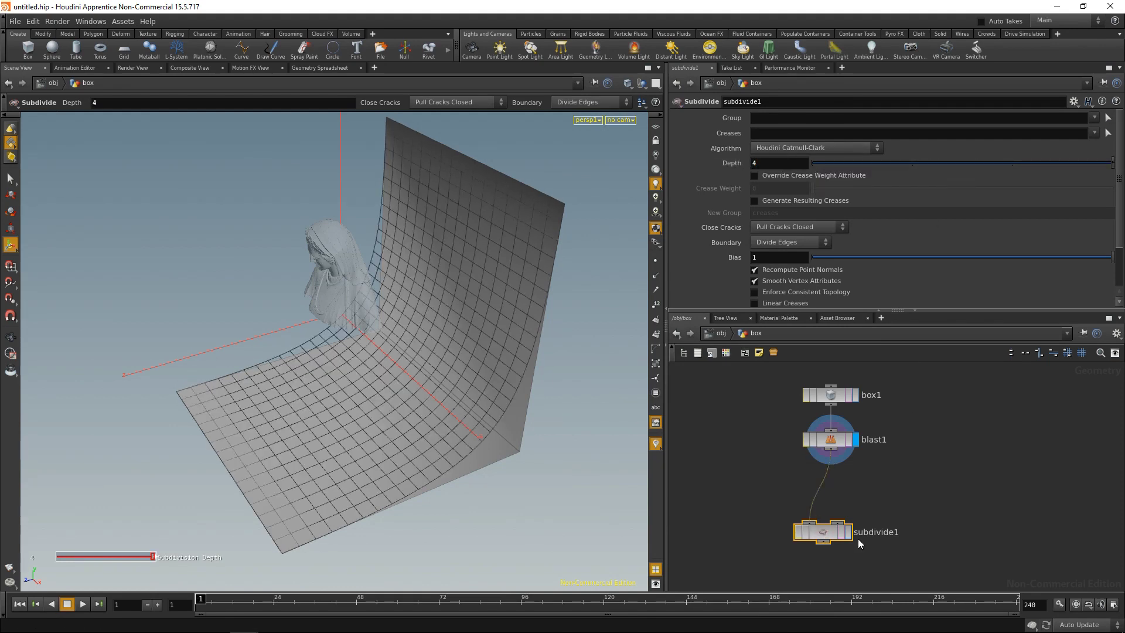
click(847, 532)
drag(838, 475, 838, 476)
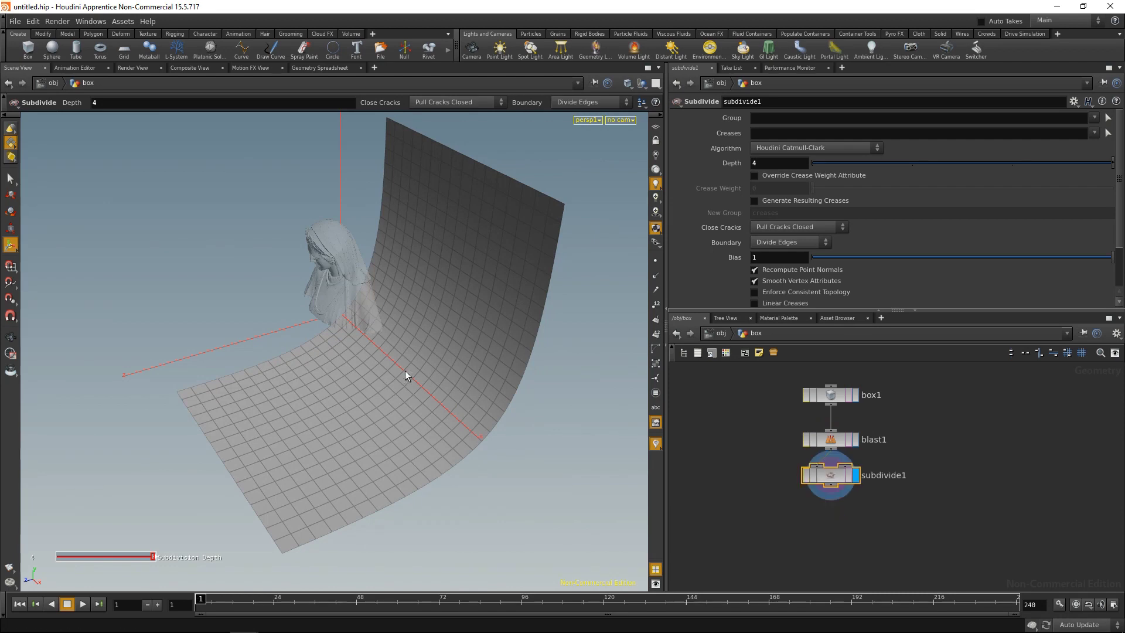
key(Escape)
drag(399, 368, 524, 365)
key(Return)
Set the backdrop box's X and Z scale to 3
click(709, 333)
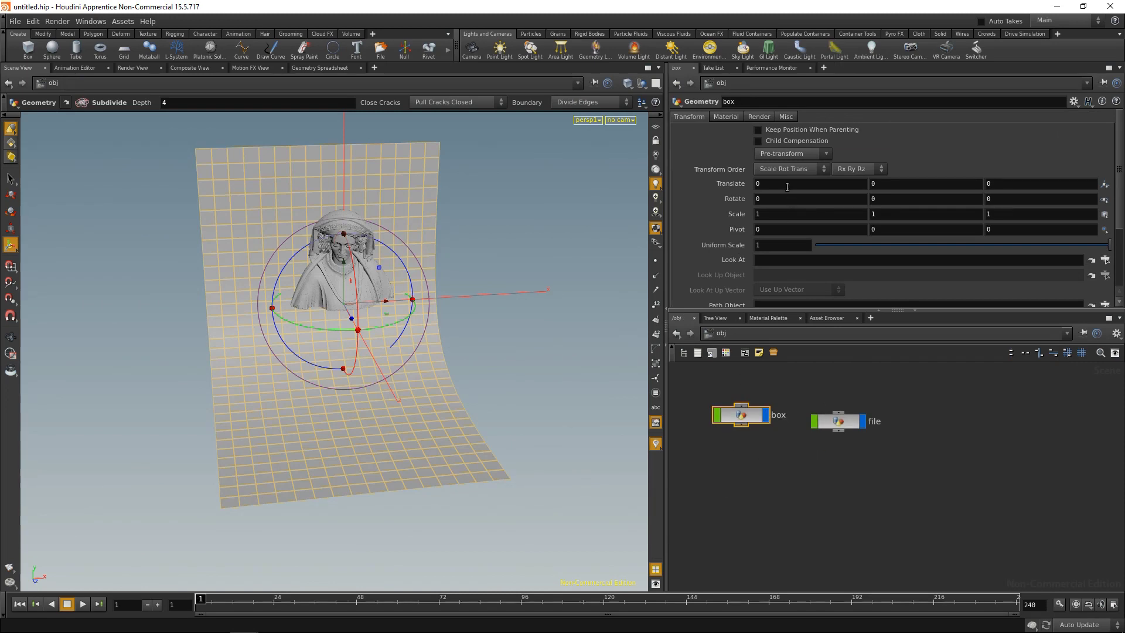
click(758, 214)
text(3)
key(Return)
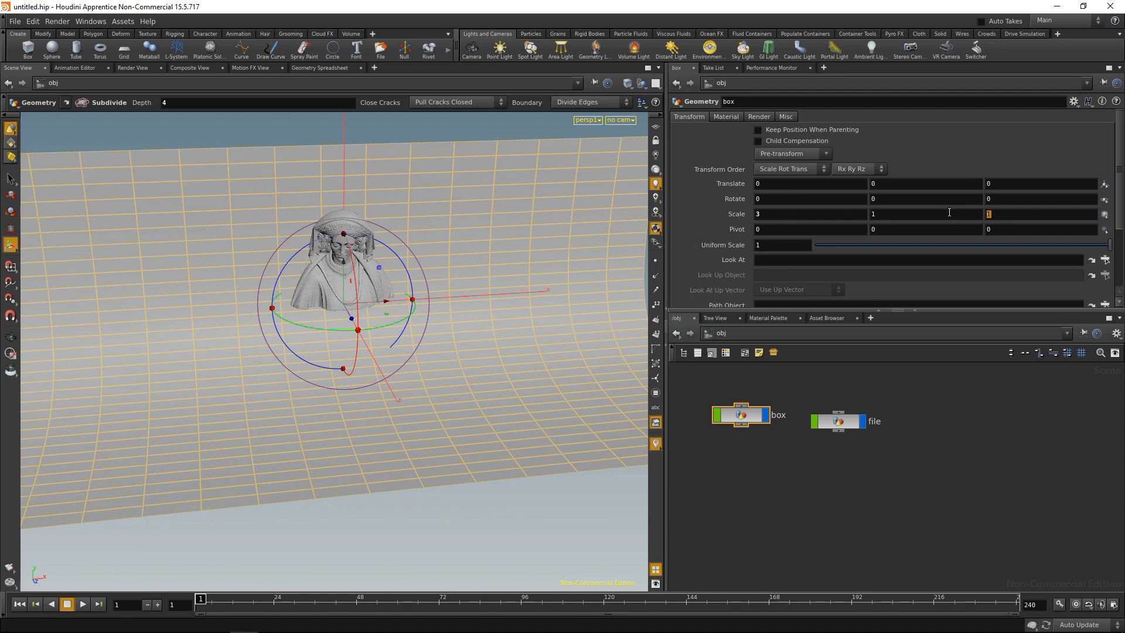
text(3)
key(Return)
Move the bust forward and down to Y -0.498914, Z 0.478291
click(838, 421)
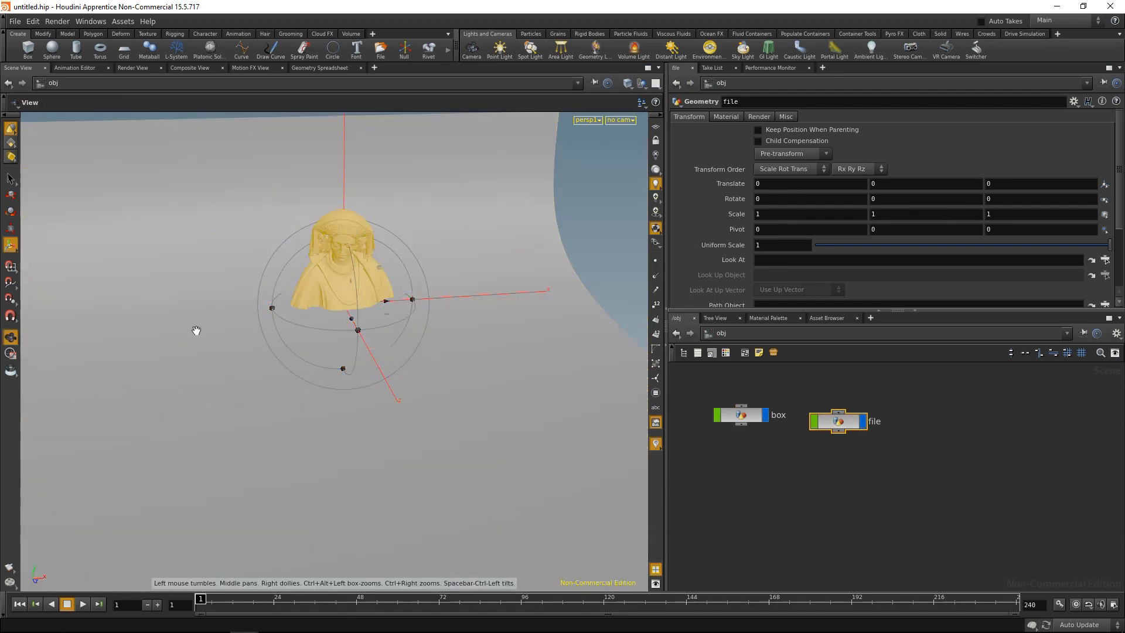
alt+drag(196, 328, 335, 327)
key(Escape)
key(t)
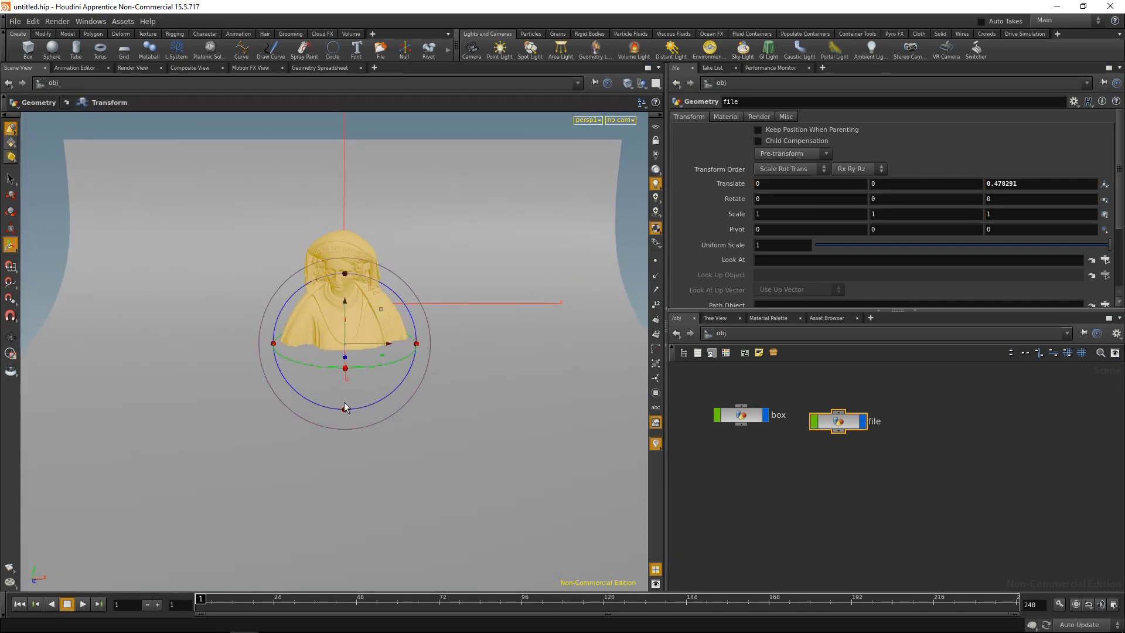
alt+drag(344, 402, 421, 328)
drag(424, 287, 431, 429)
key(r)
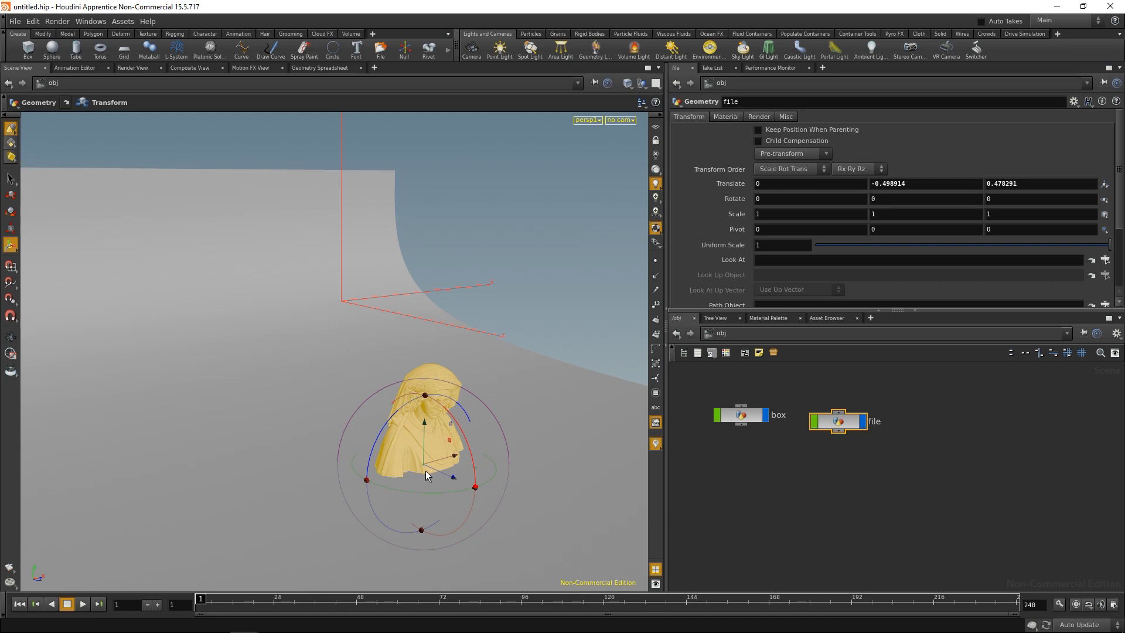
alt+drag(425, 470, 368, 361)
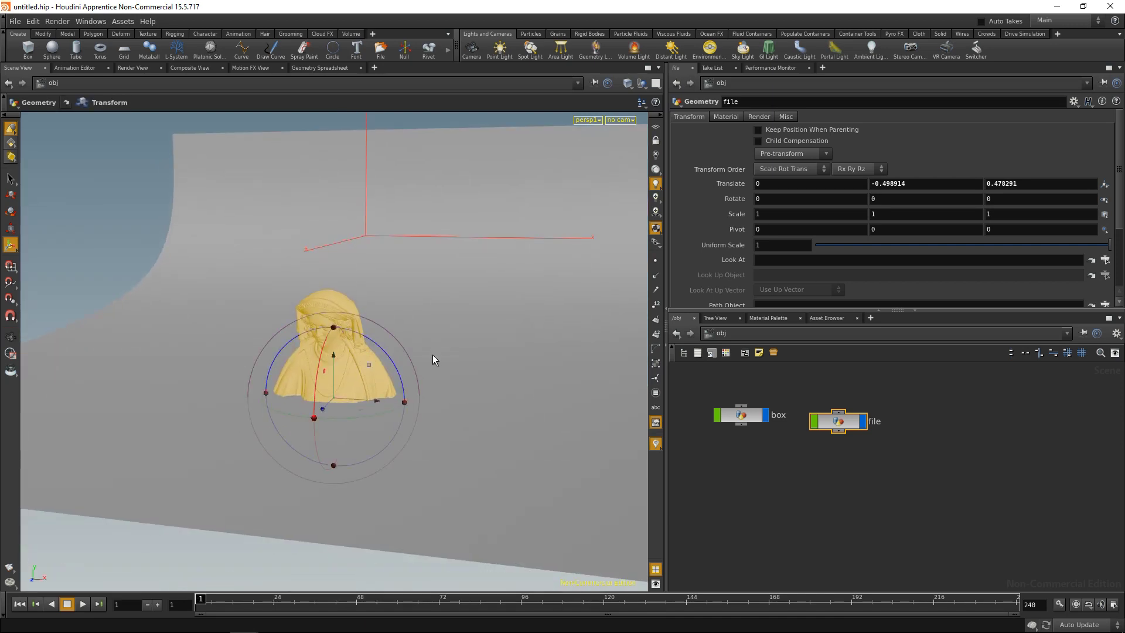
Add camera cam1, lock it to the view, and dolly in to frame the bust front-on
click(473, 52)
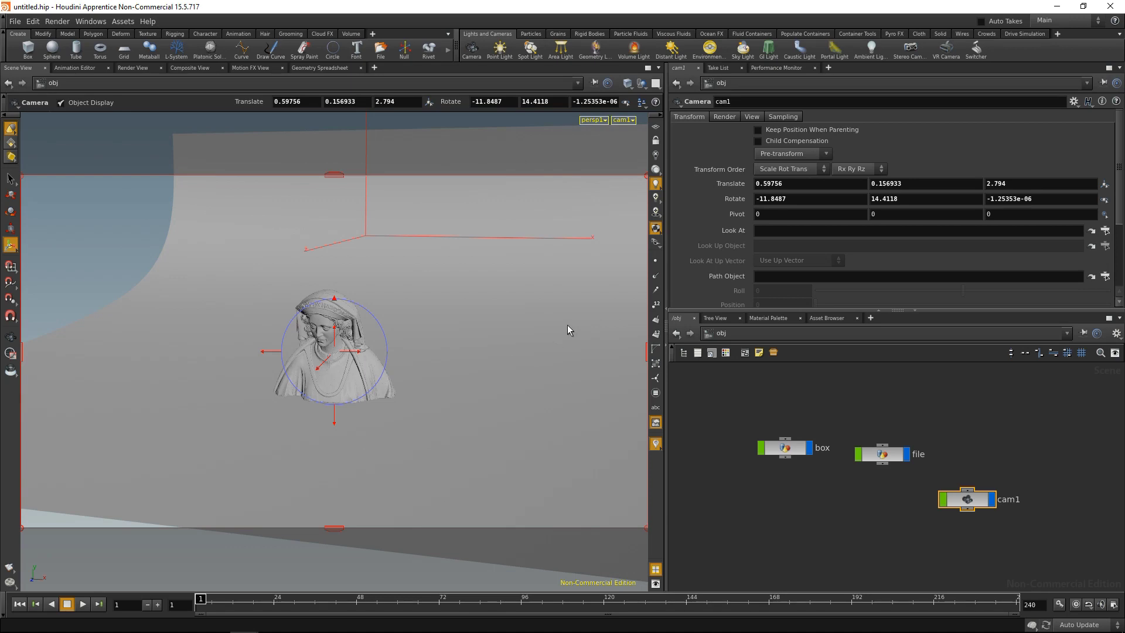
click(656, 141)
key(Escape)
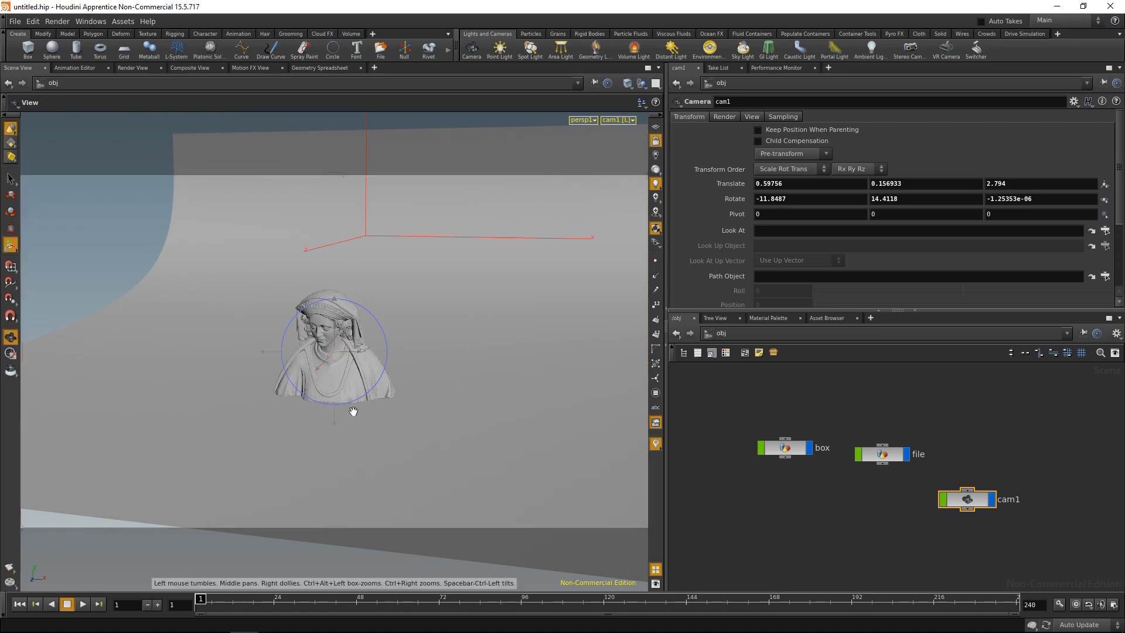
drag(352, 409, 389, 395)
right_drag(389, 394, 389, 367)
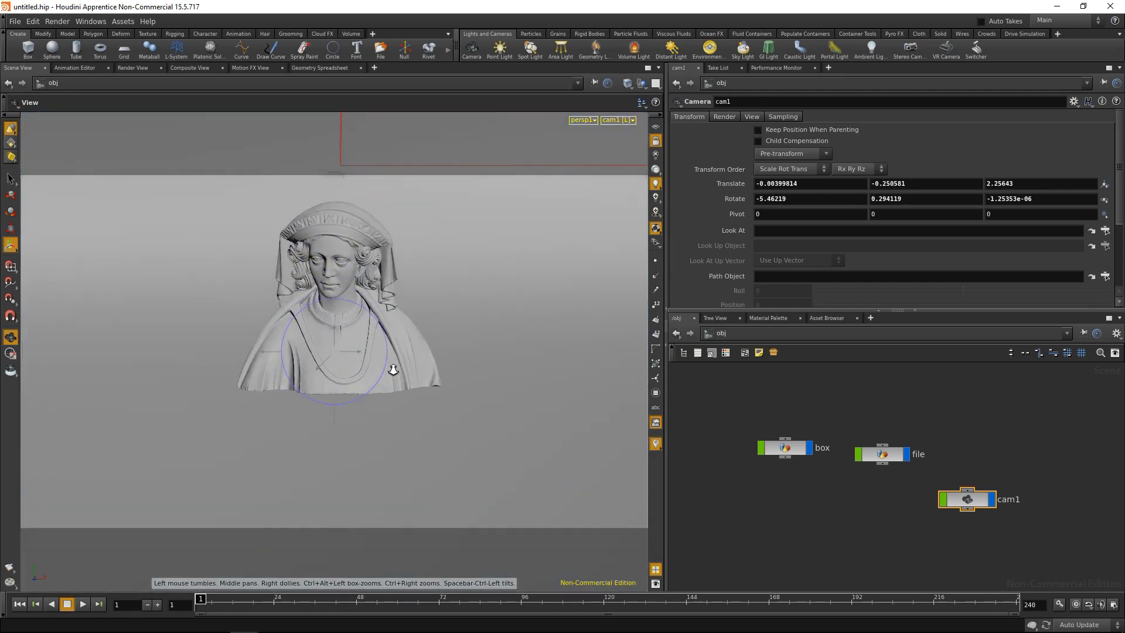
key(Return)
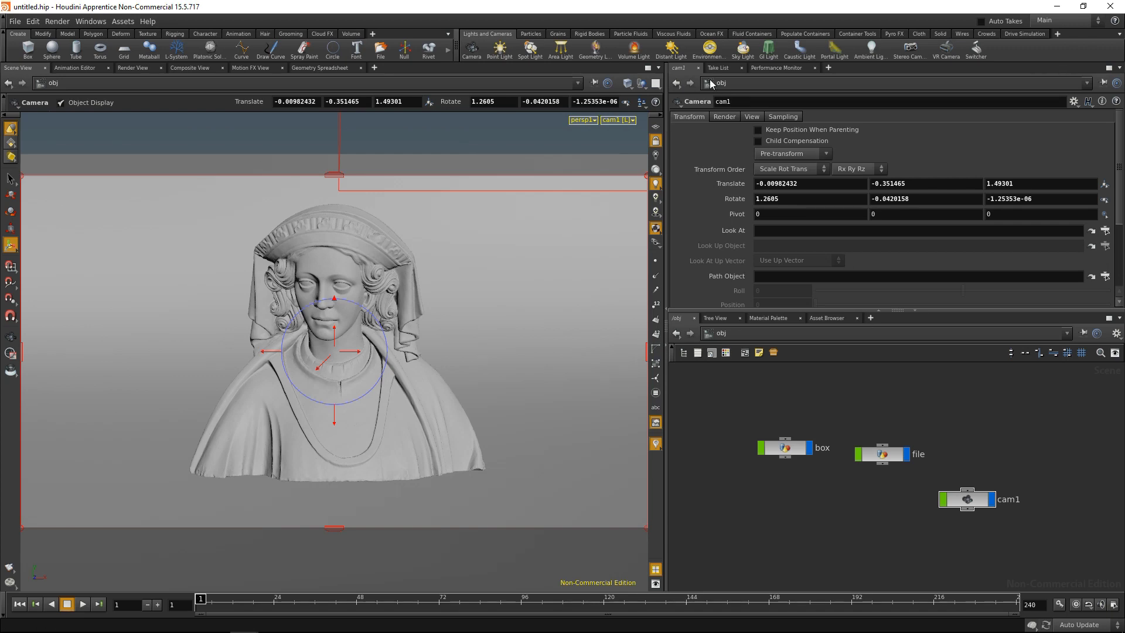
Add an environment light using Barce_Rooftop_C_3k.hdr as its environment map
click(710, 50)
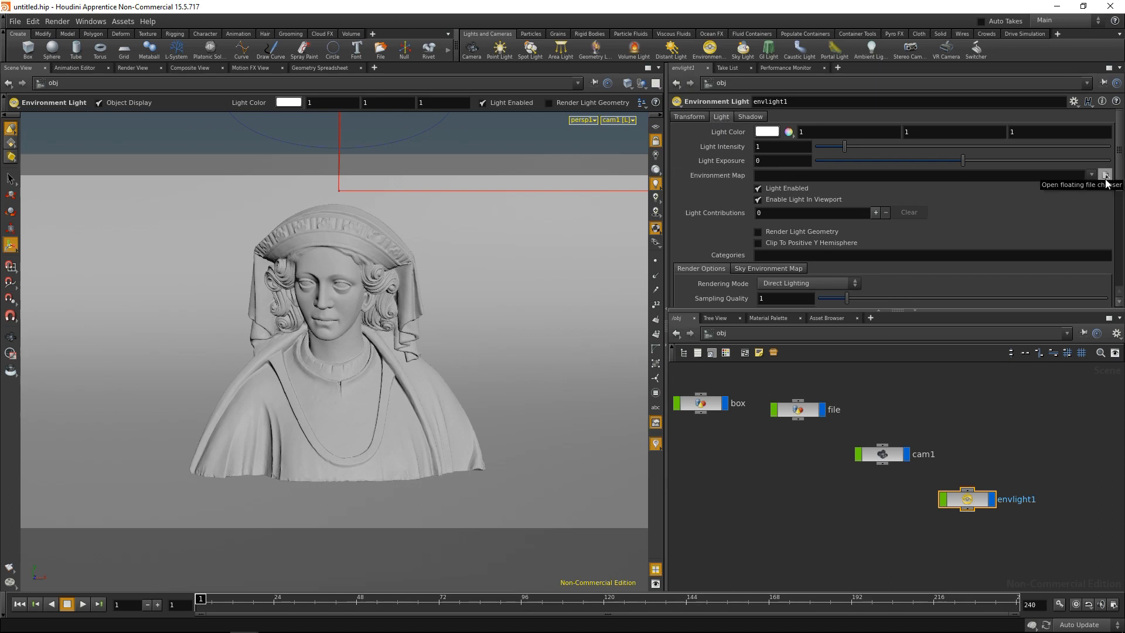
click(1105, 175)
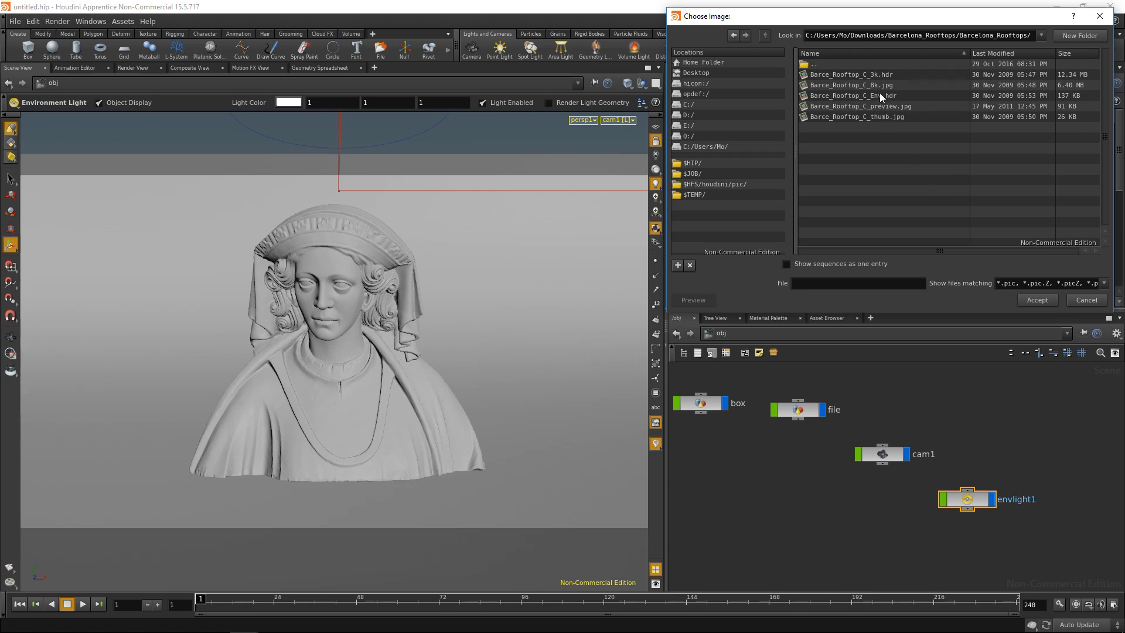
double_click(861, 75)
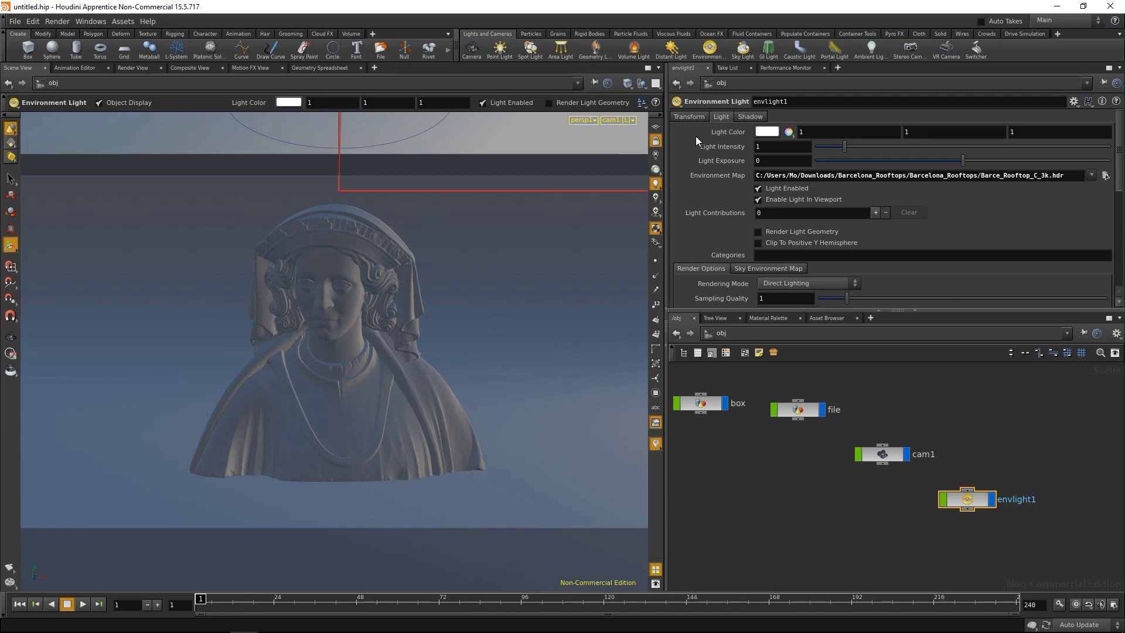
Rotate the environment light 120 degrees on Y and set its intensity to 2
click(689, 118)
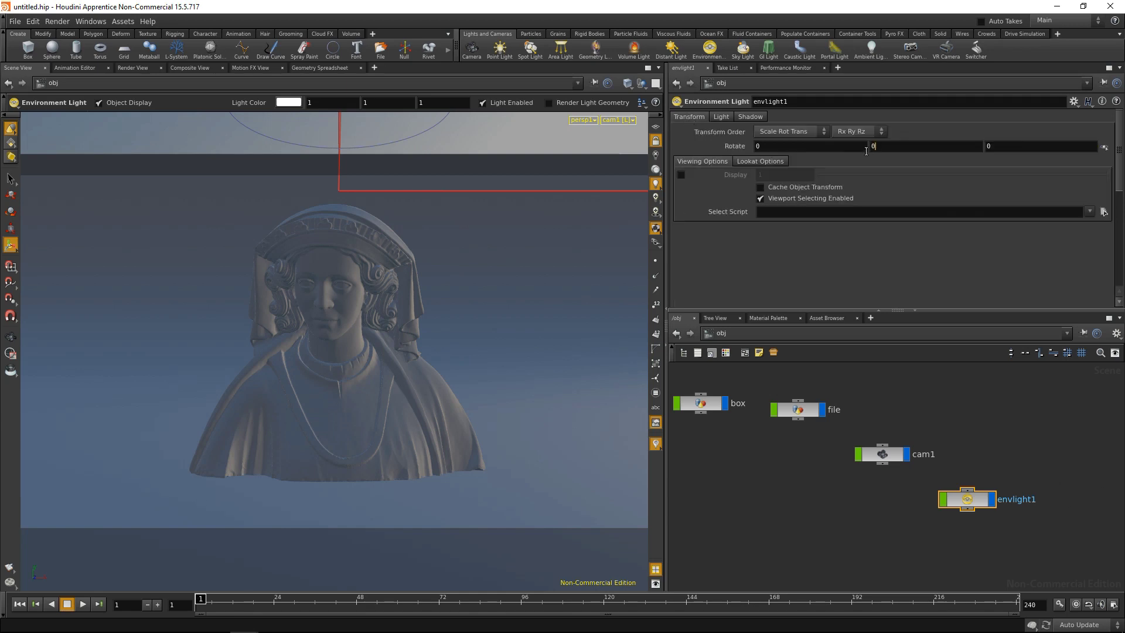
text(120)
key(Return)
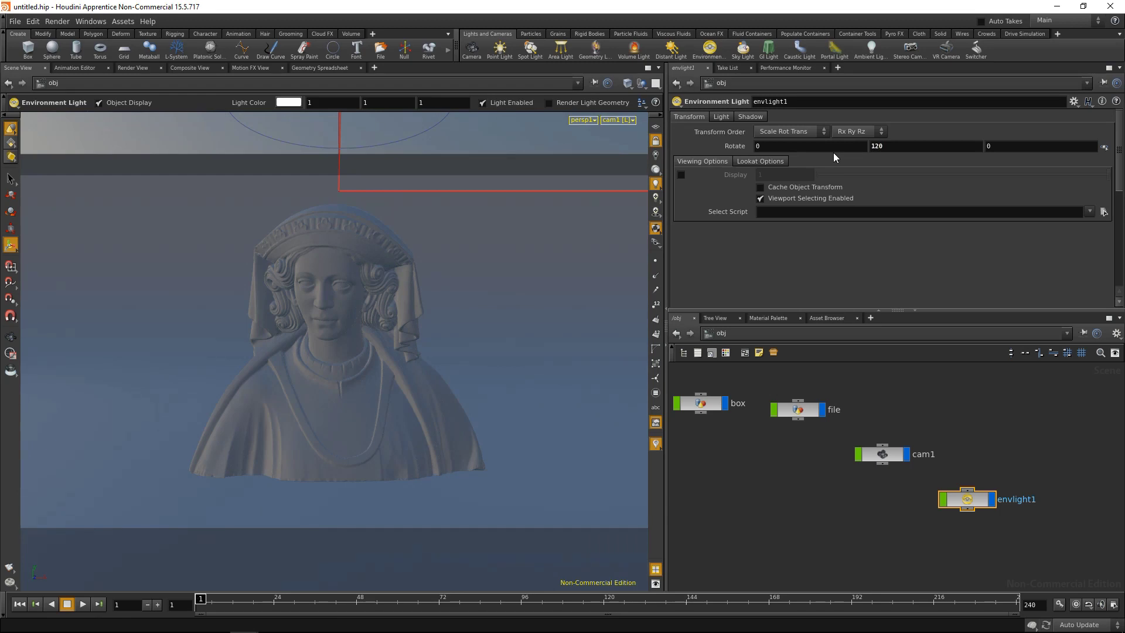
click(729, 118)
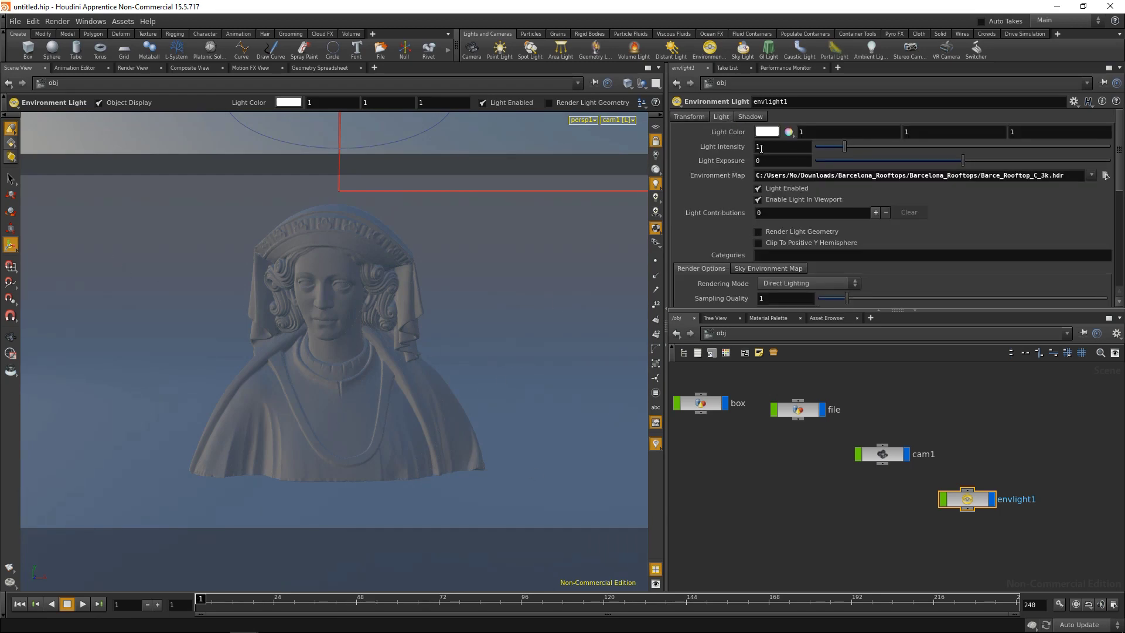
double_click(789, 151)
text(2)
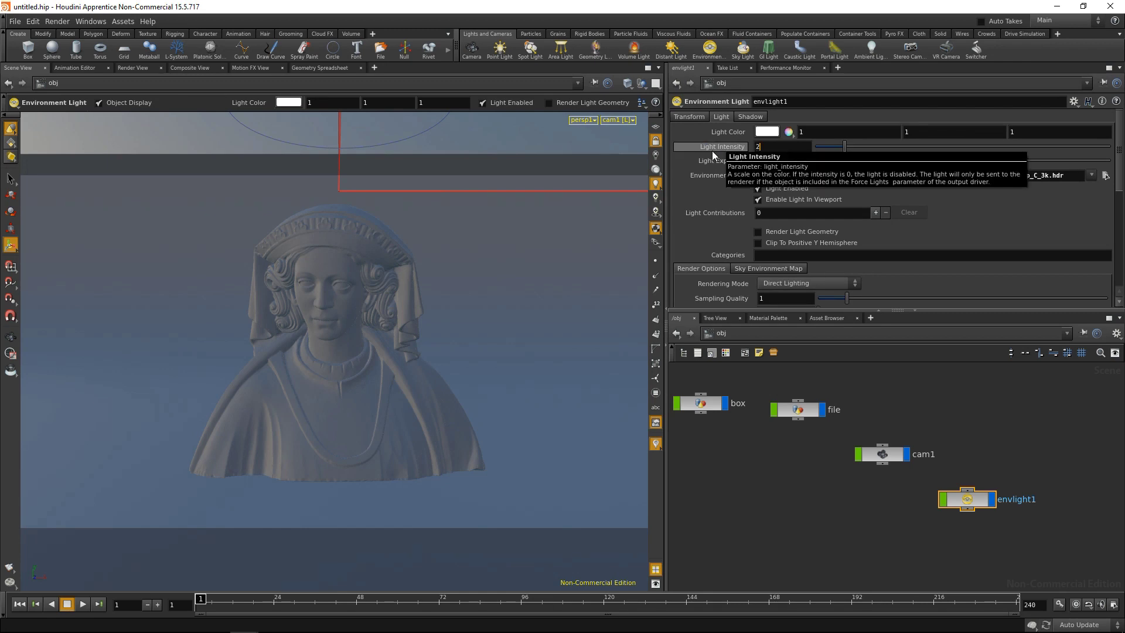
key(Return)
click(729, 427)
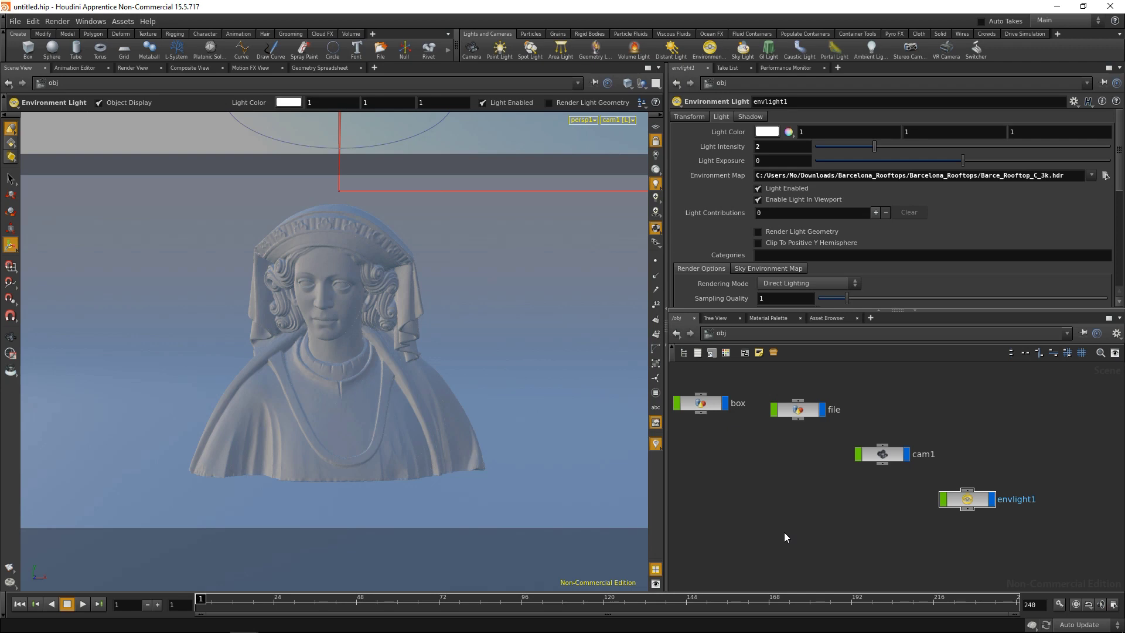
Add a mantra1 render node in the /out network
click(724, 333)
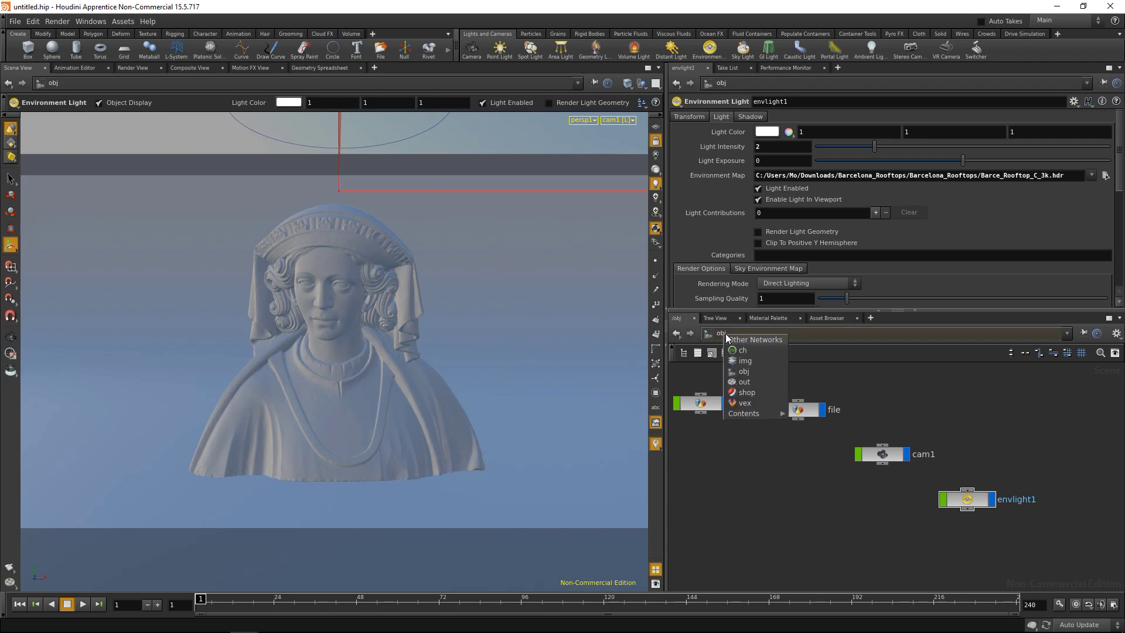
click(751, 385)
key(Tab)
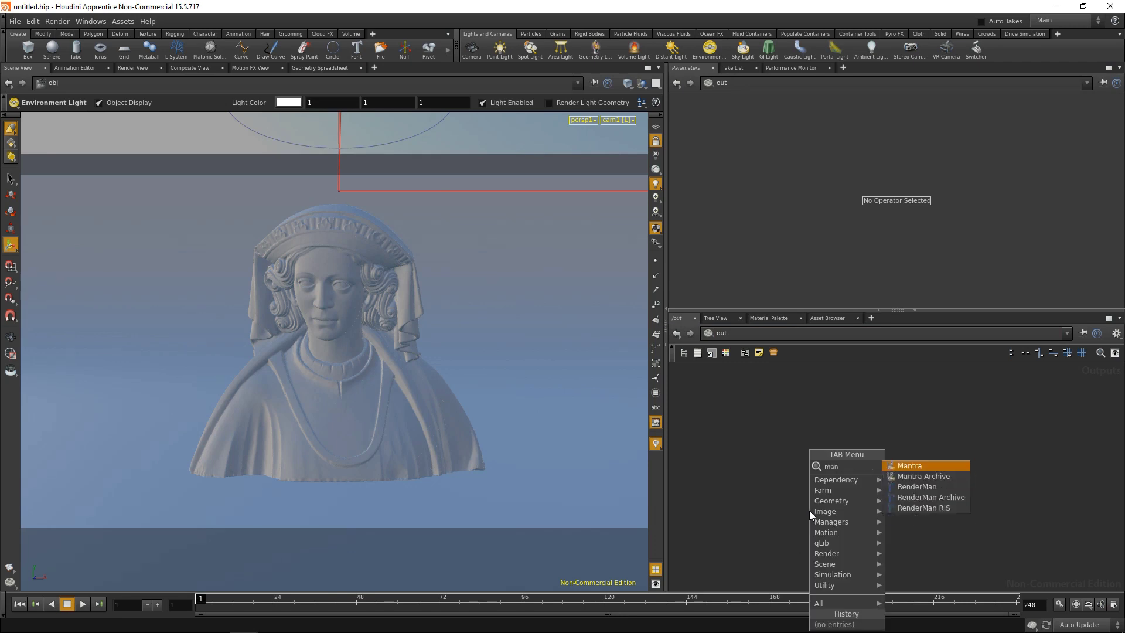
key(Escape)
click(810, 515)
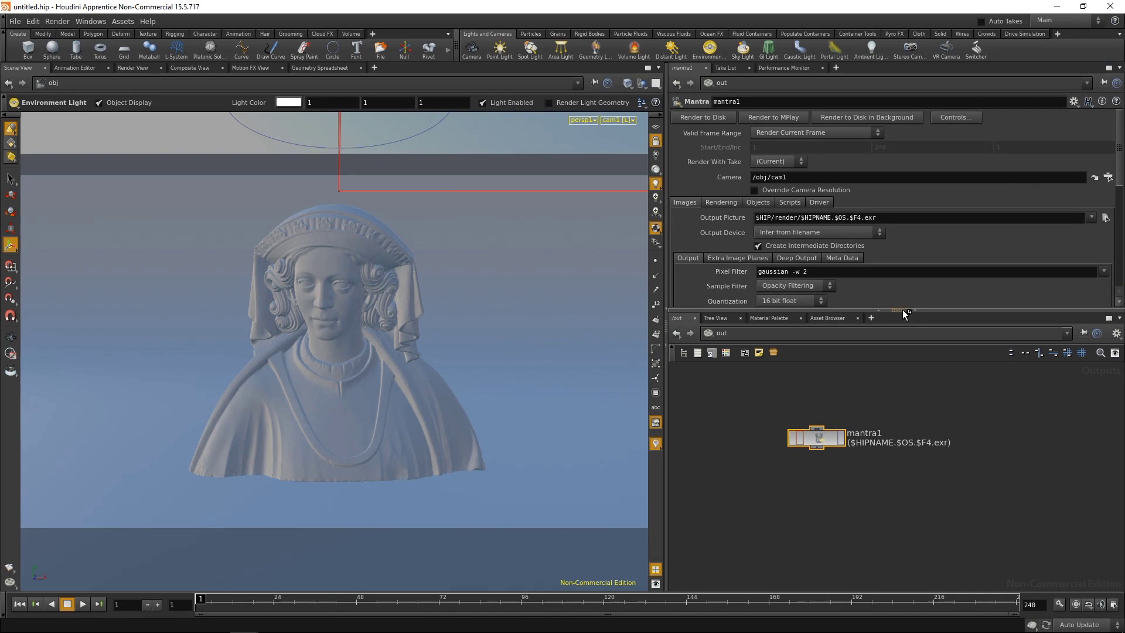
drag(898, 310, 898, 382)
key(h)
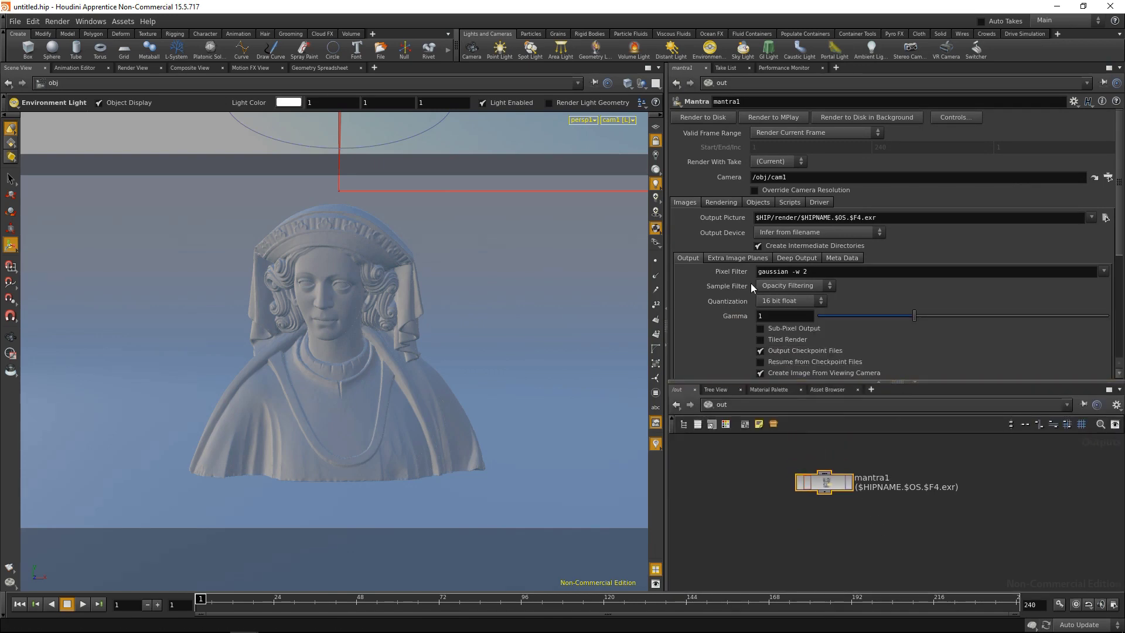
Set mantra1's Rendering Engine to Physically Based Rendering
click(732, 203)
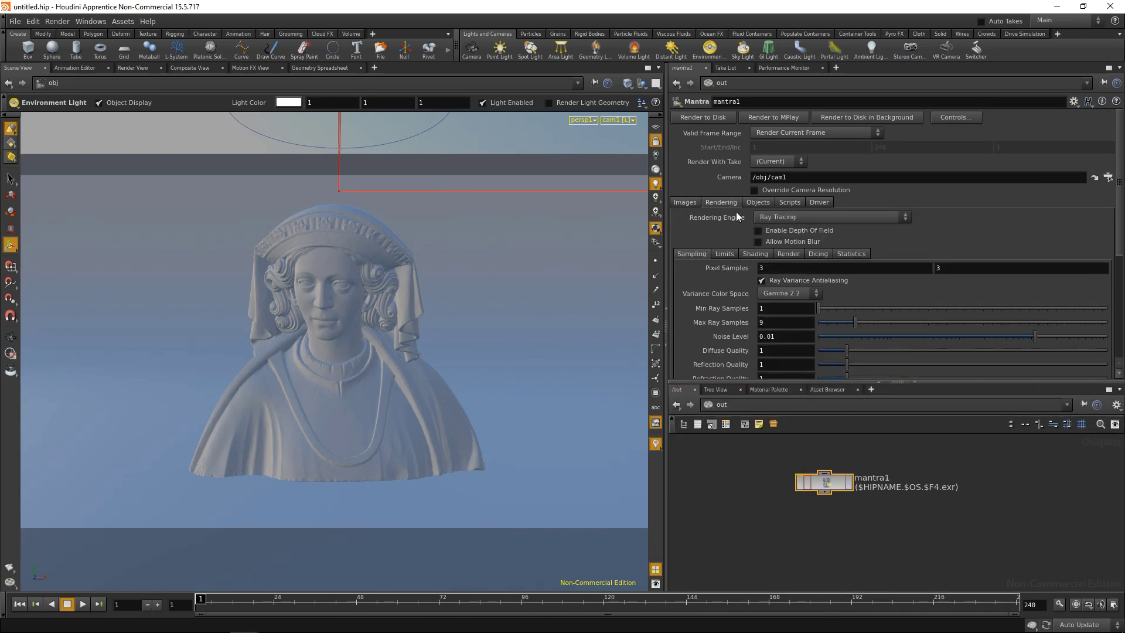
click(780, 219)
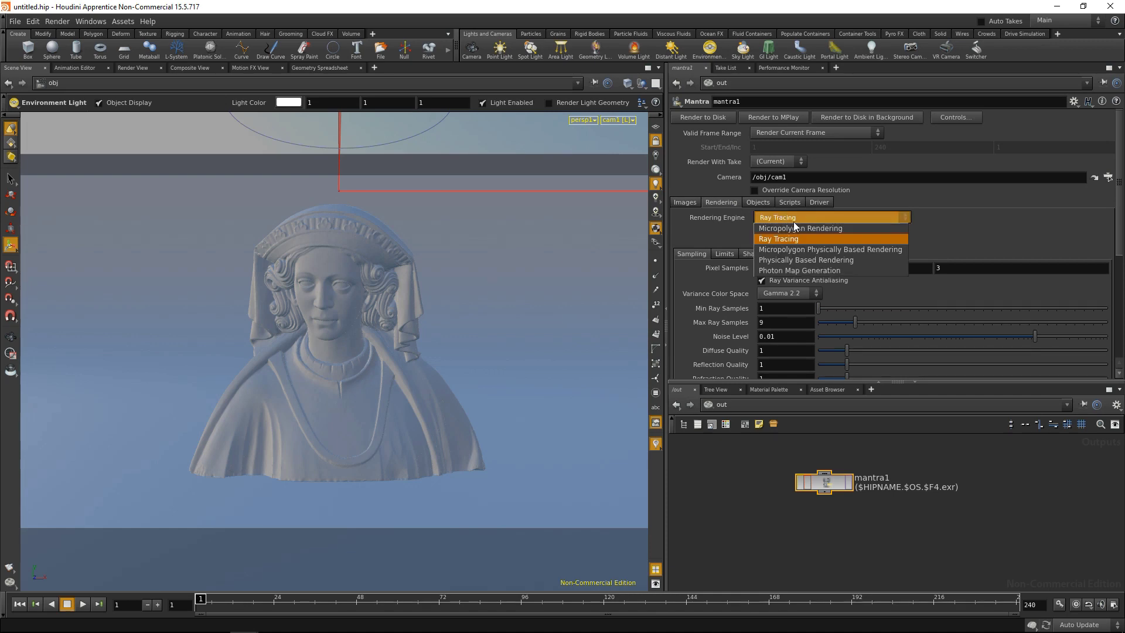
click(831, 262)
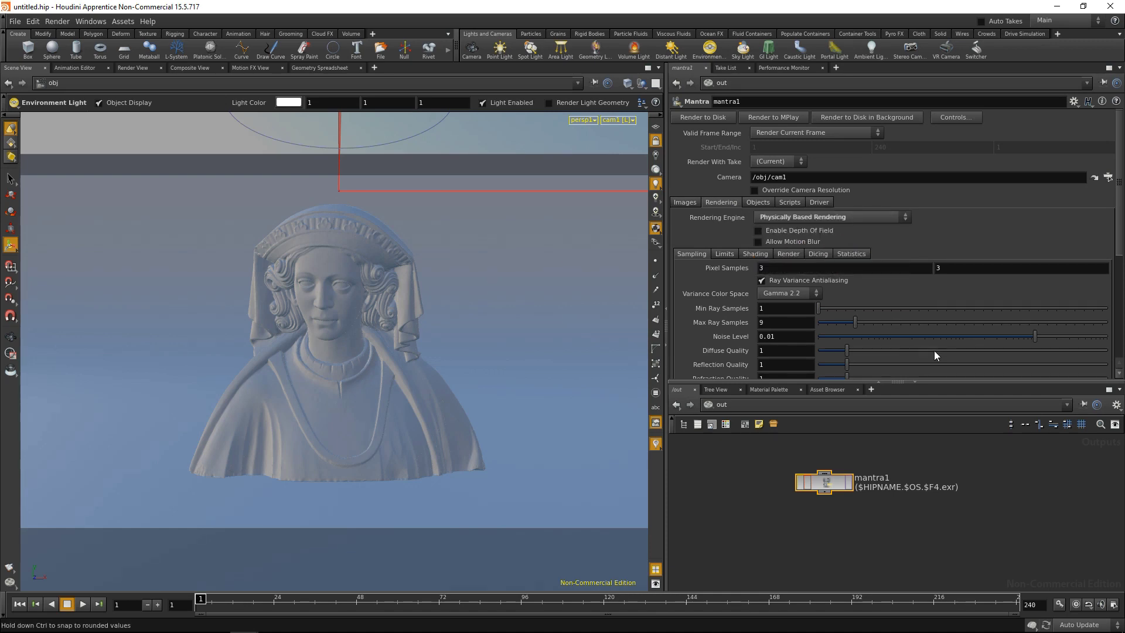
Set the Reflect, Refract and Diffuse Limits each to 5
click(724, 256)
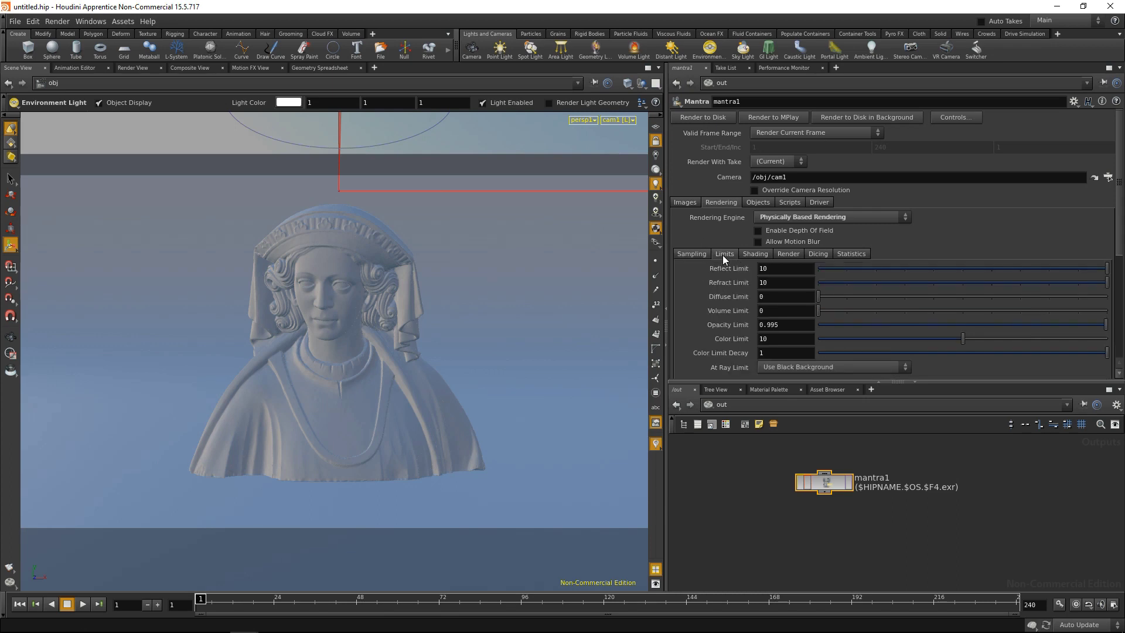
double_click(784, 271)
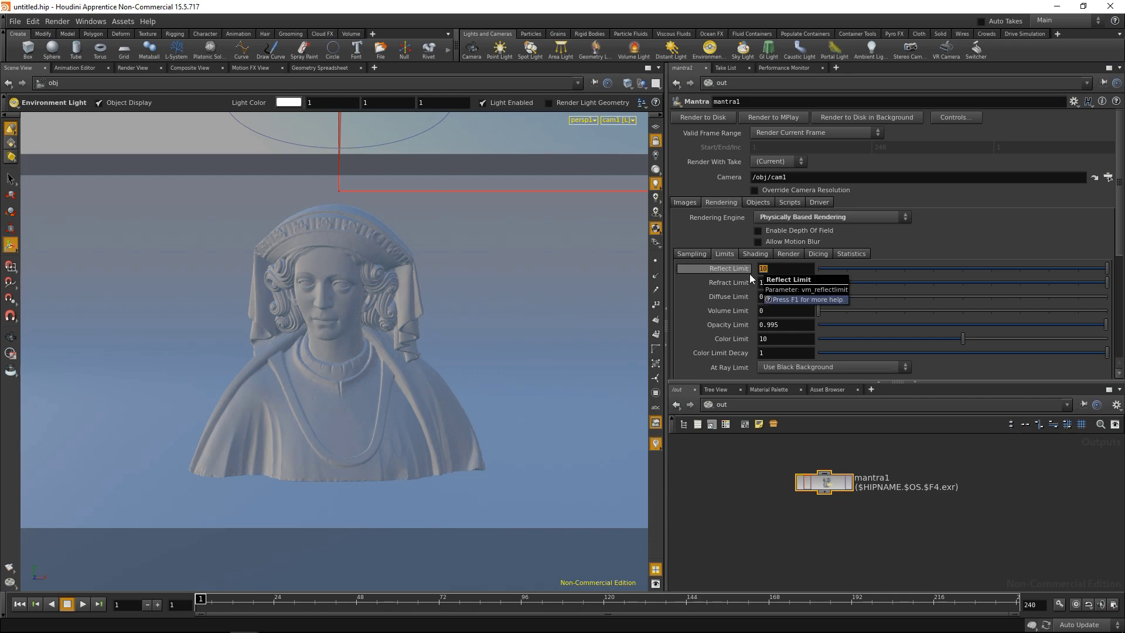
text(5)
key(Tab)
text(5)
key(Tab)
text(5)
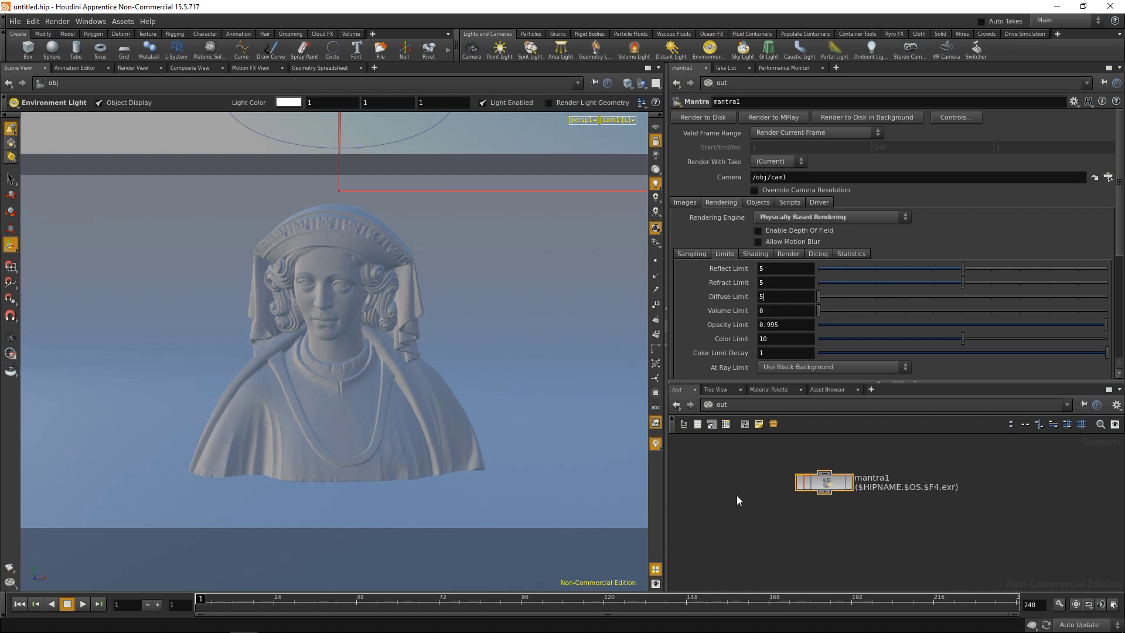
click(763, 512)
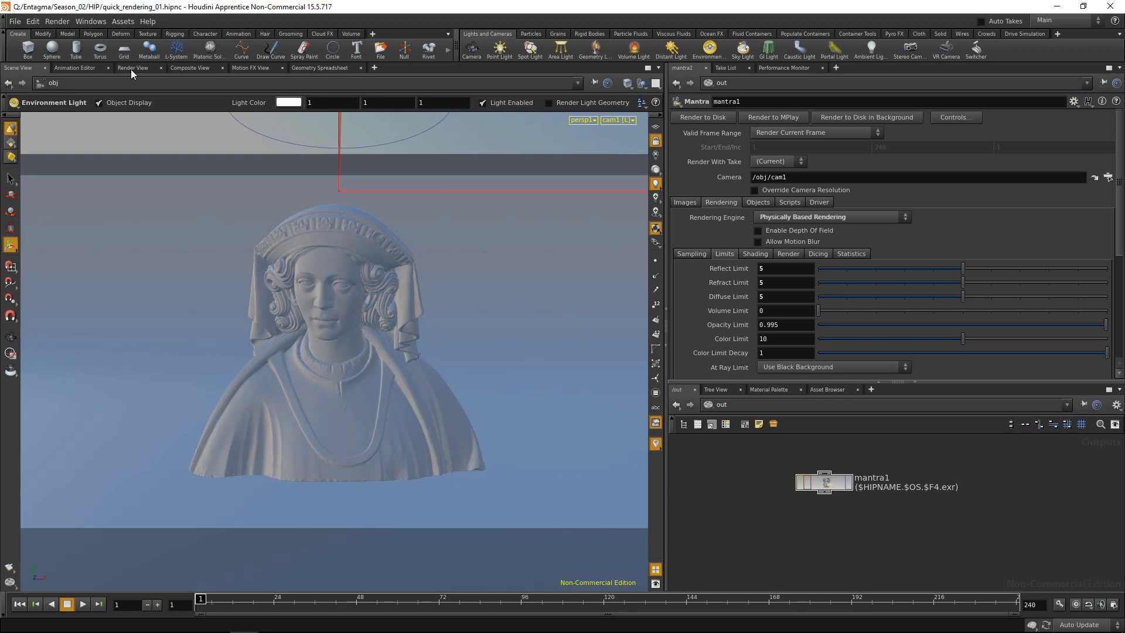
Render through /obj/cam1 in a widened Render View, focusing on the bust's face
click(132, 69)
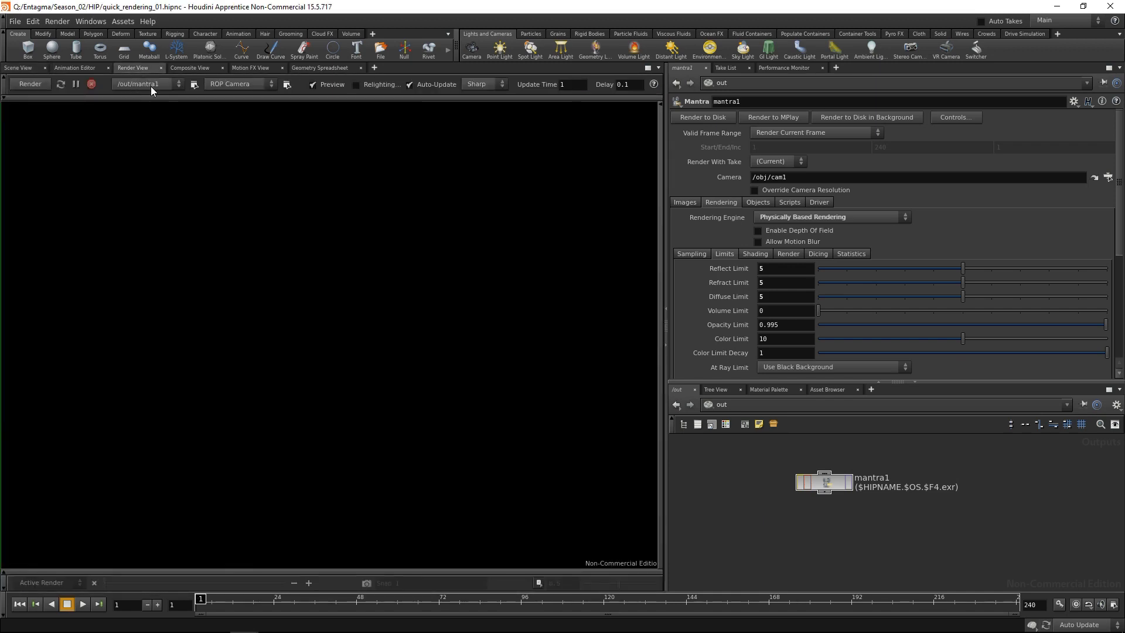
click(227, 84)
click(228, 114)
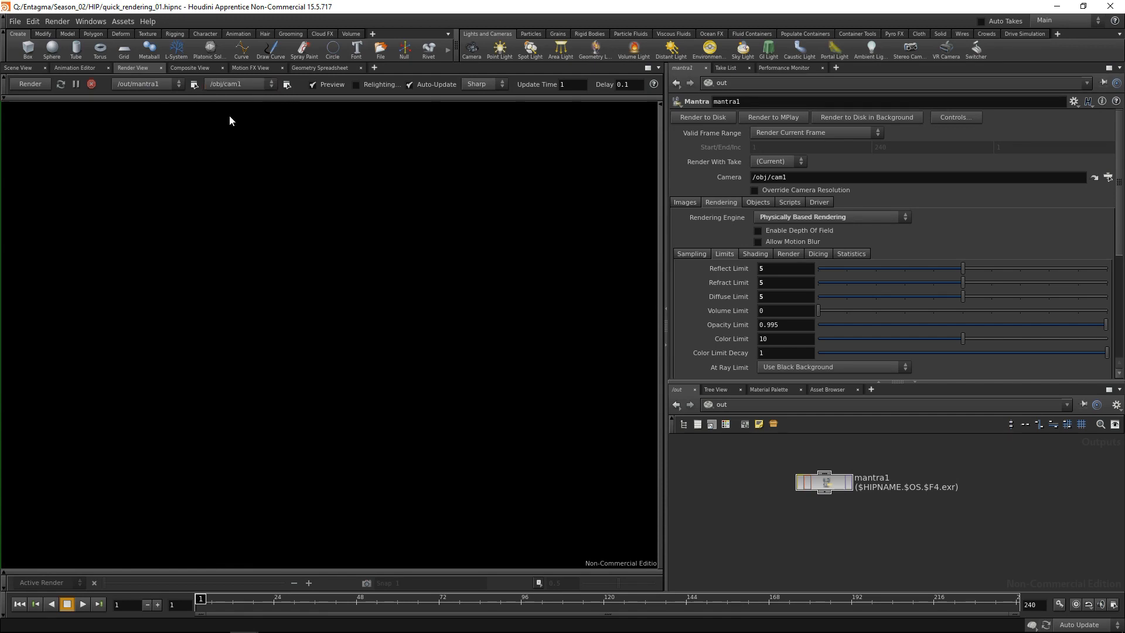
click(28, 84)
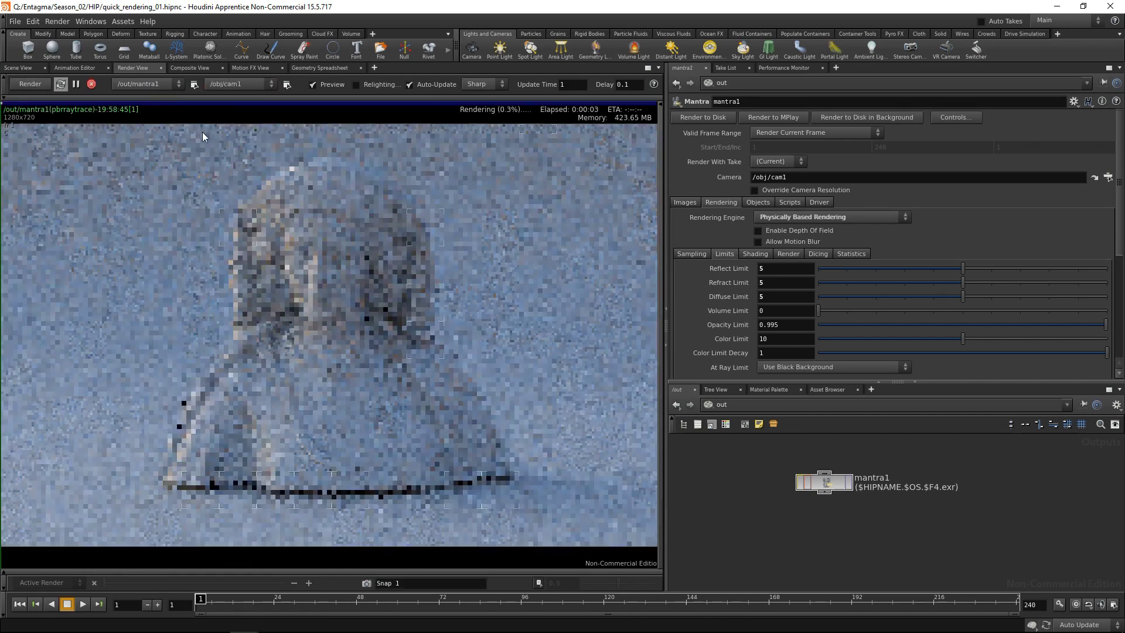
drag(665, 328, 807, 328)
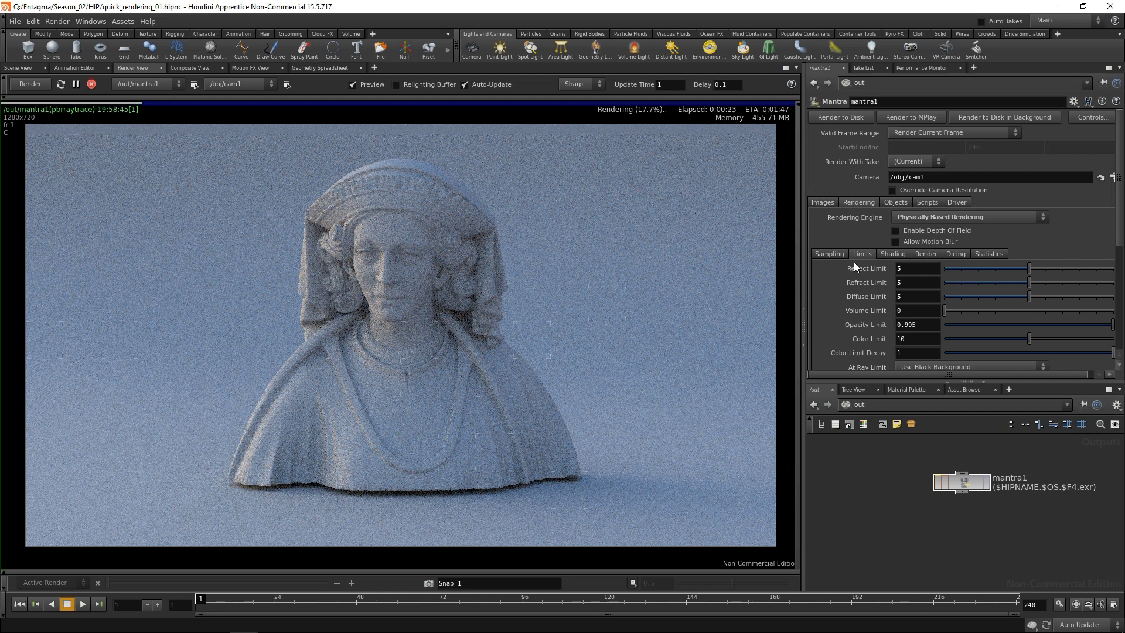
click(359, 275)
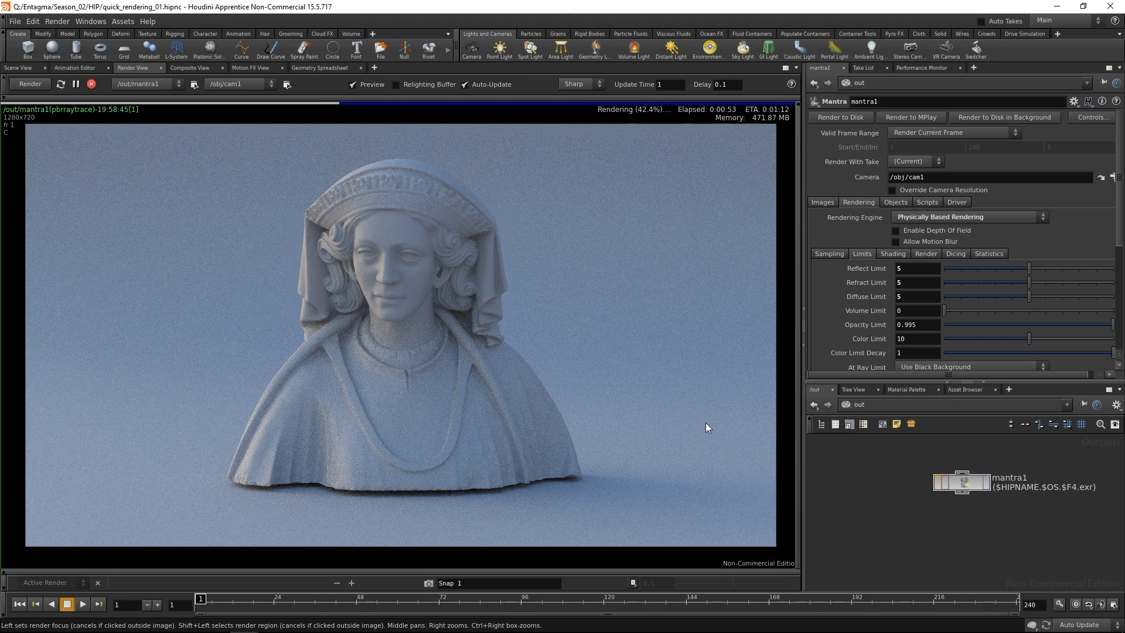
Switch to the /shop network and create a Principled Shader node
click(860, 404)
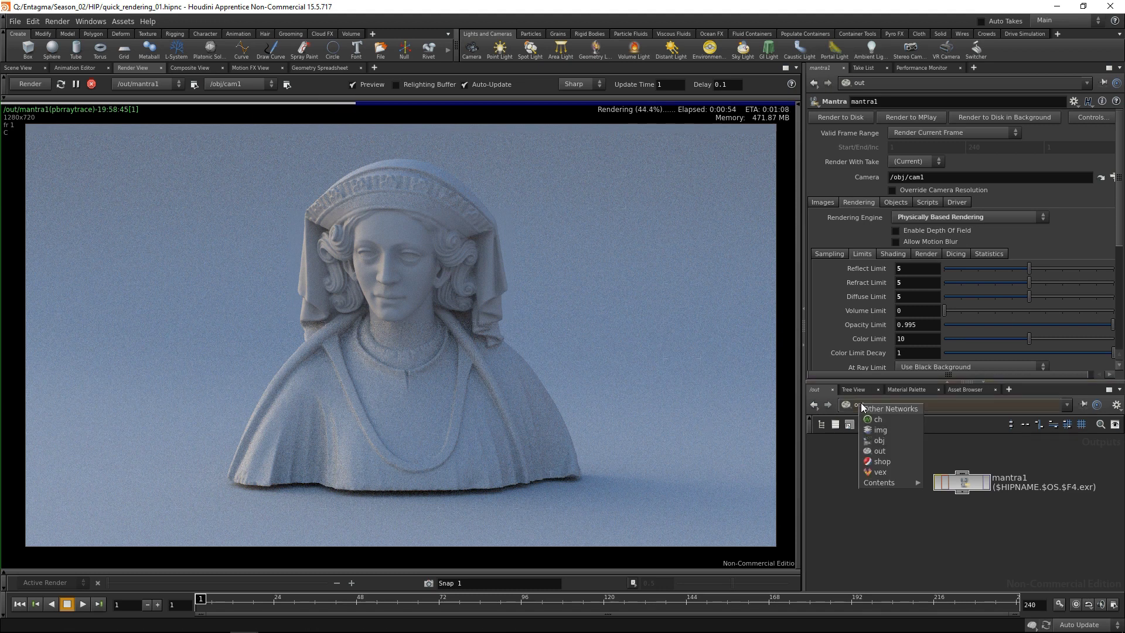
click(881, 461)
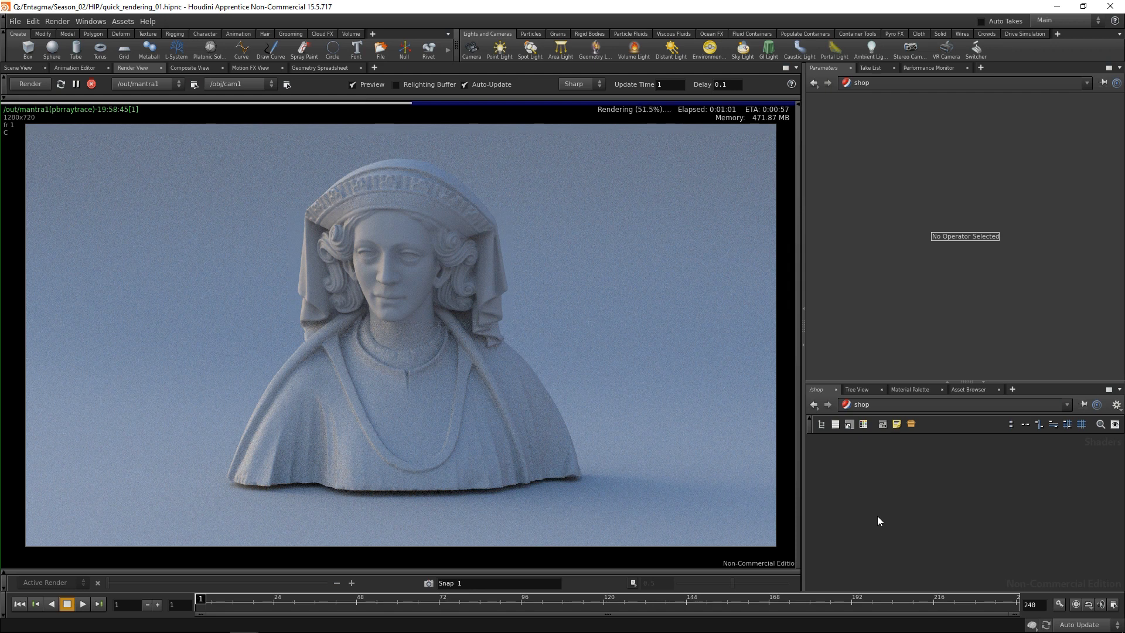
key(Tab)
text(princ)
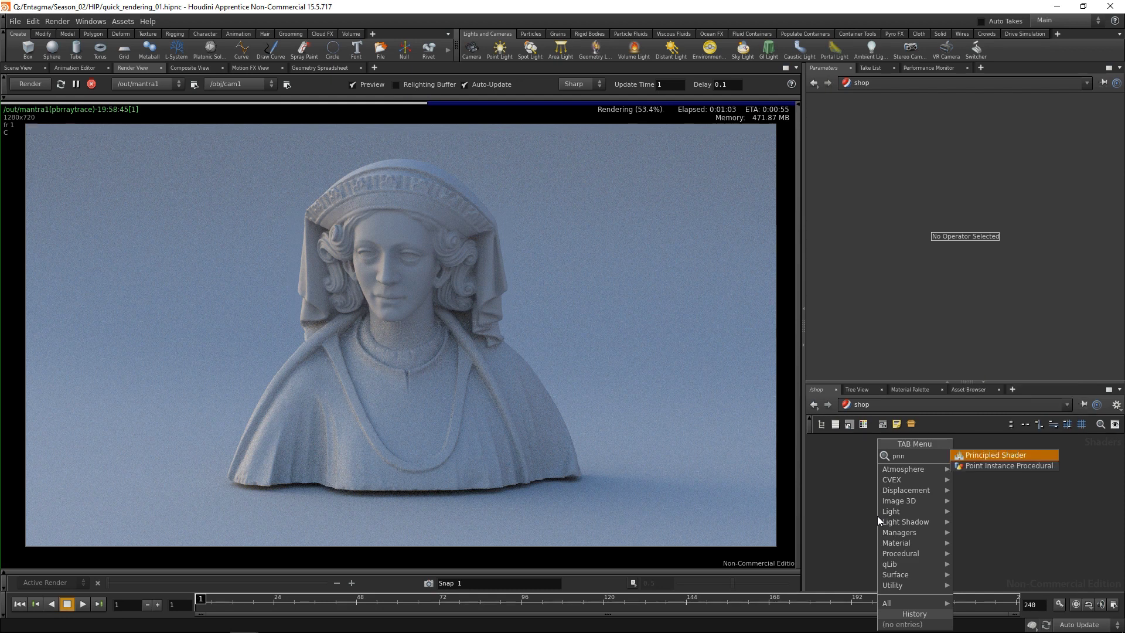
key(Return)
Add a Mantra Surface material node (mantrasurface1) alongside it
key(Tab)
text(ma)
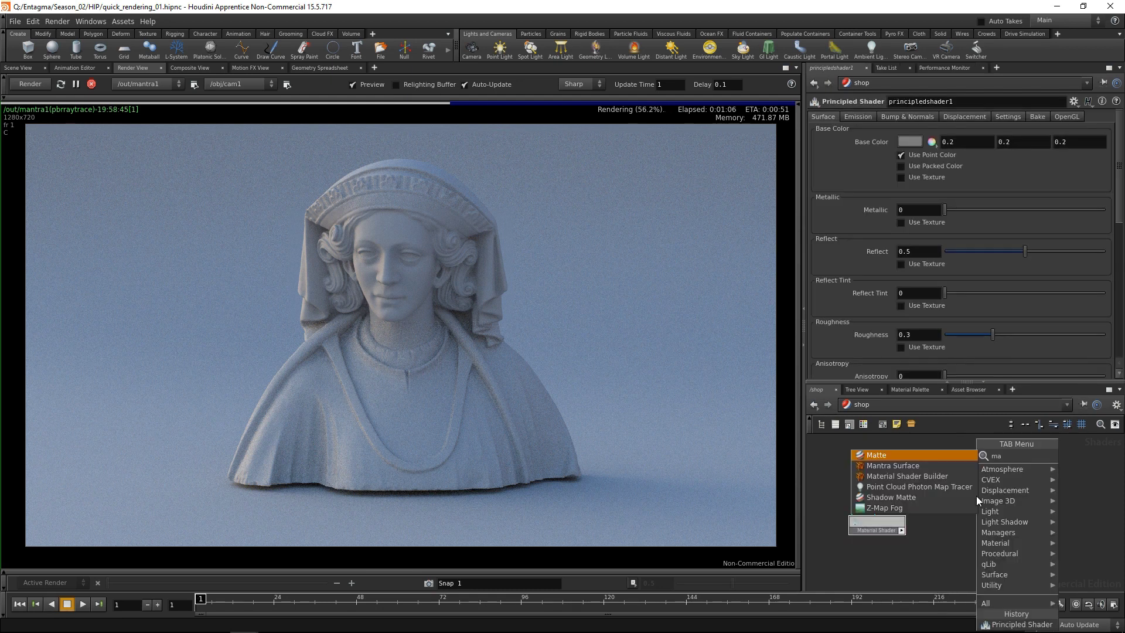
key(Down)
key(Return)
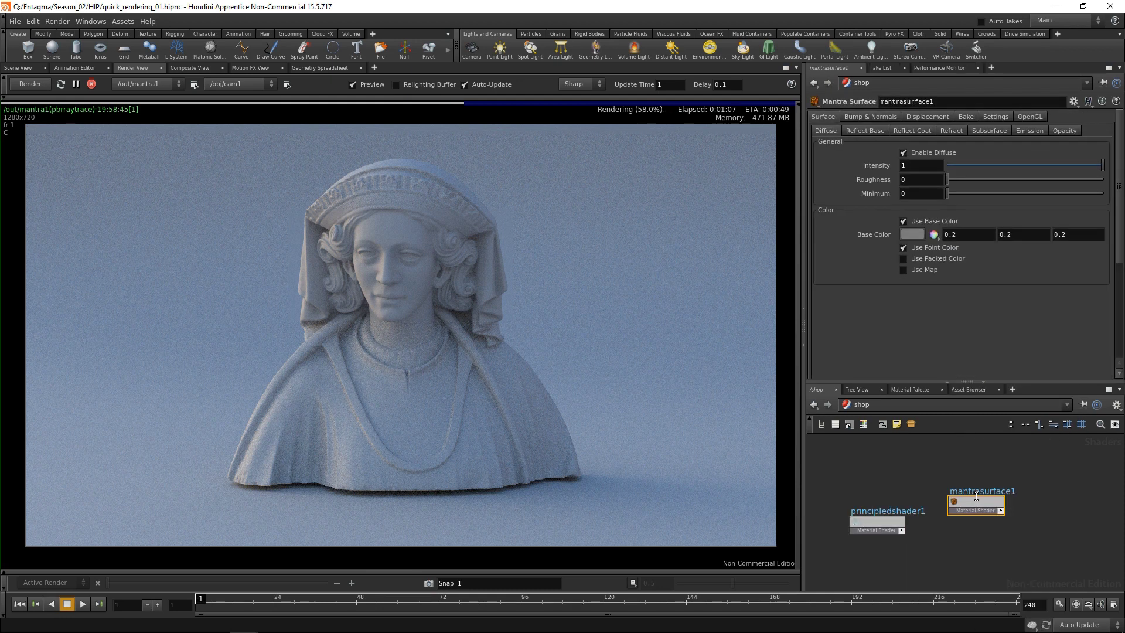
click(858, 408)
Back in /obj, assign /shop/principledshader1 as the box backdrop's material
click(875, 444)
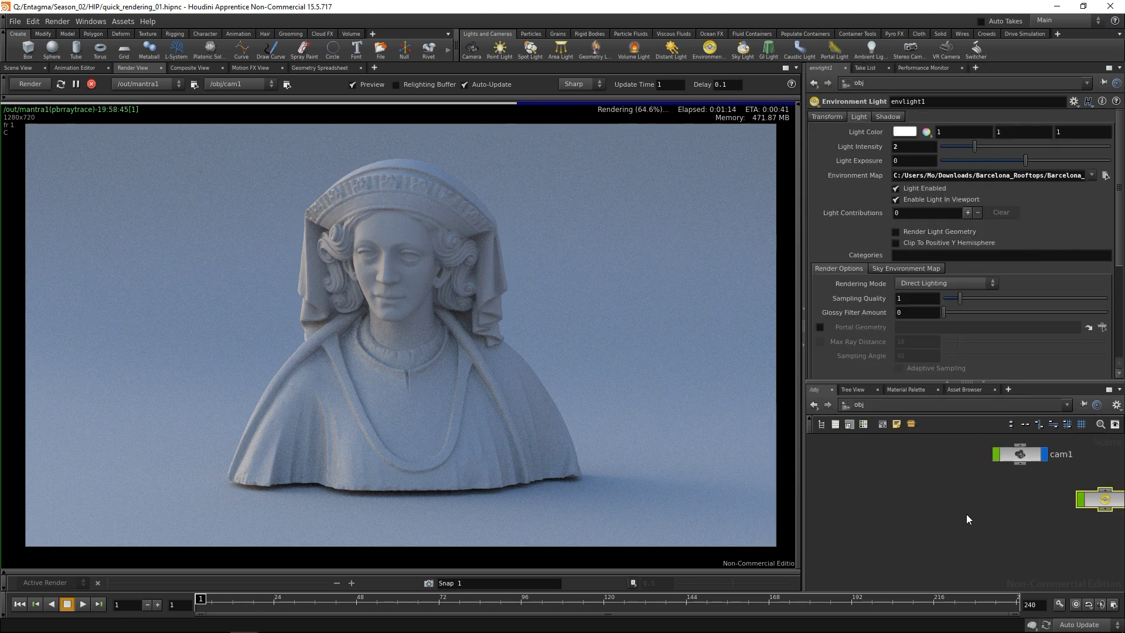
drag(908, 548, 858, 466)
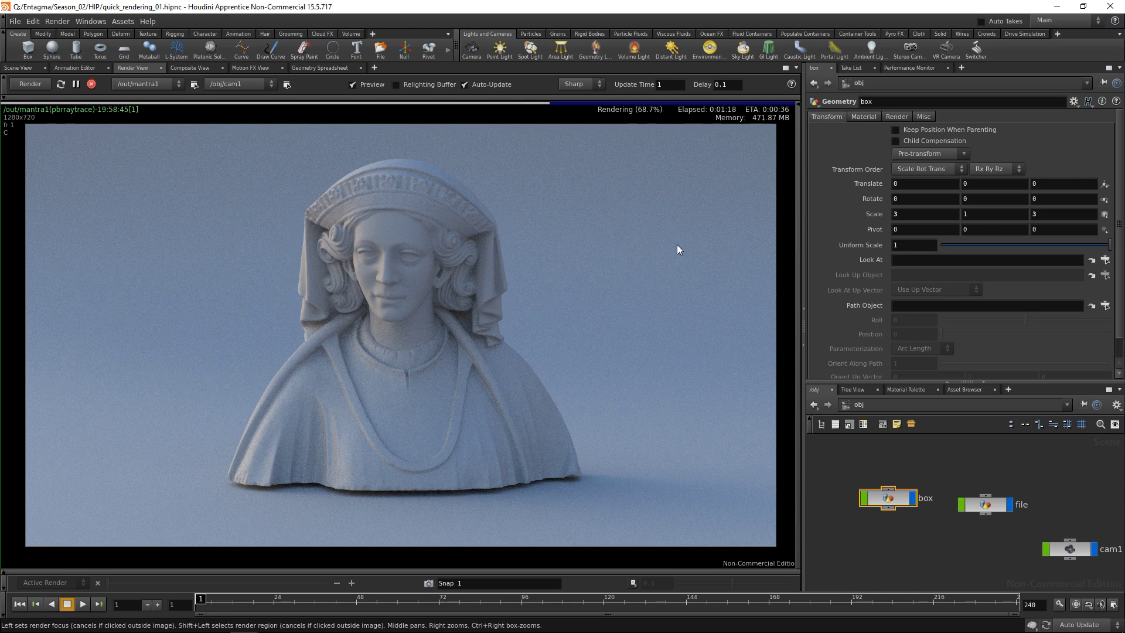
click(864, 119)
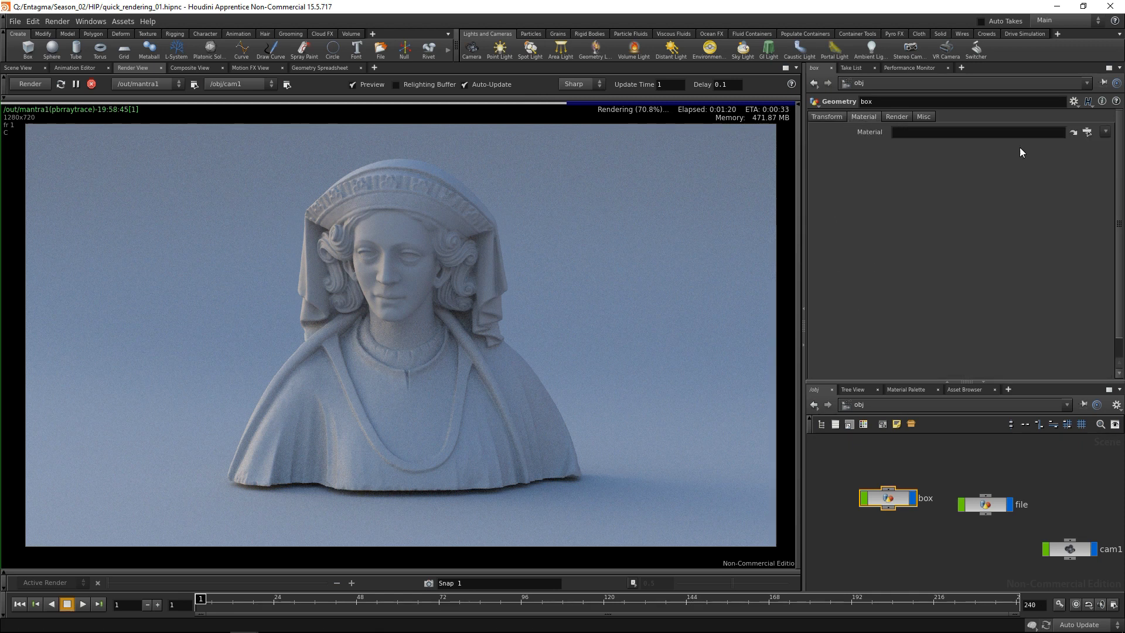
click(1086, 133)
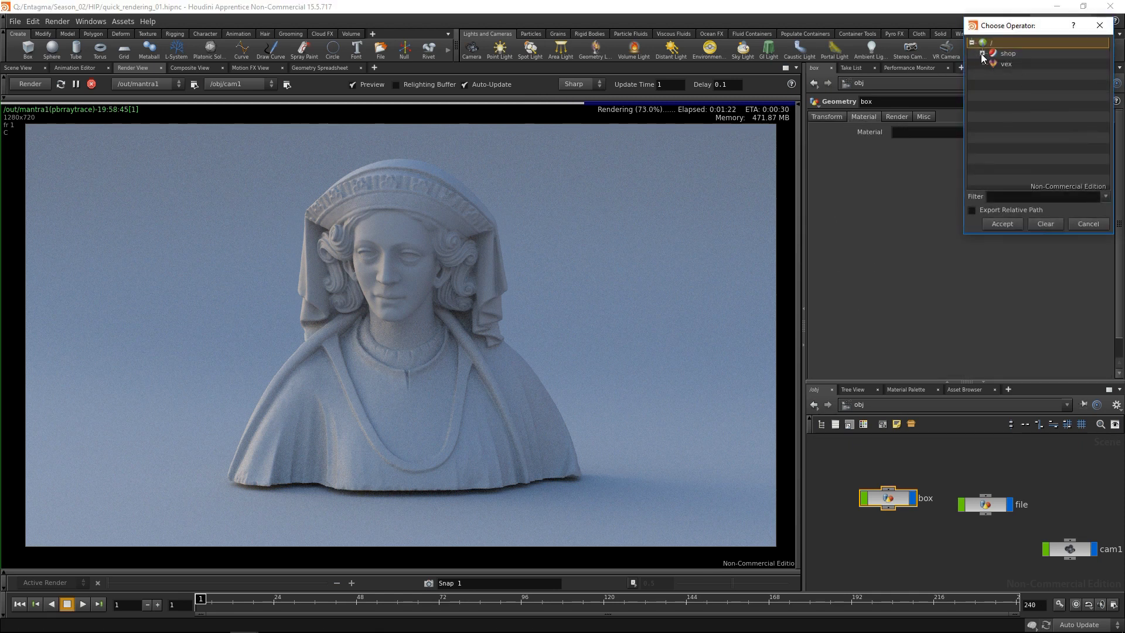
click(982, 54)
double_click(1015, 76)
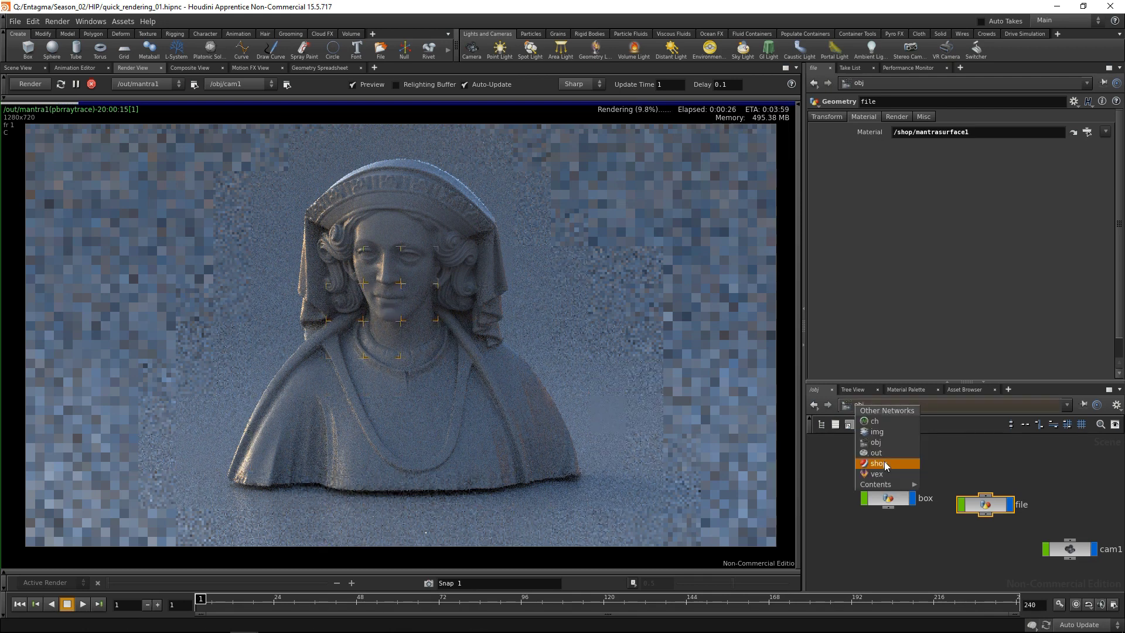
Set mantrasurface1's base colour value to 0.8, then select principledshader1
click(872, 461)
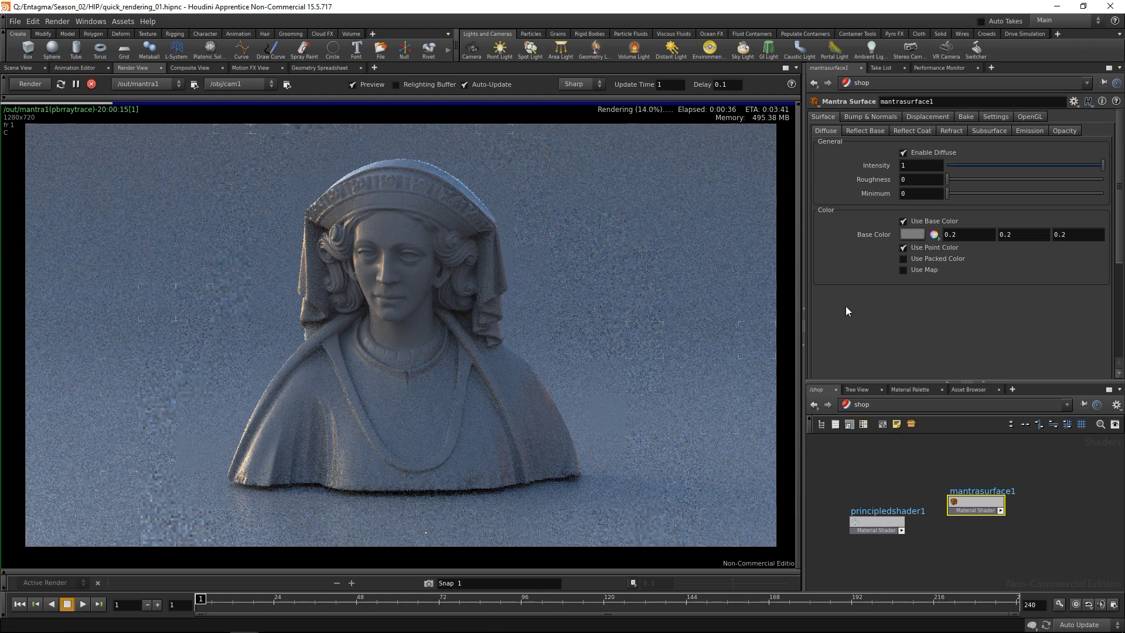
click(911, 234)
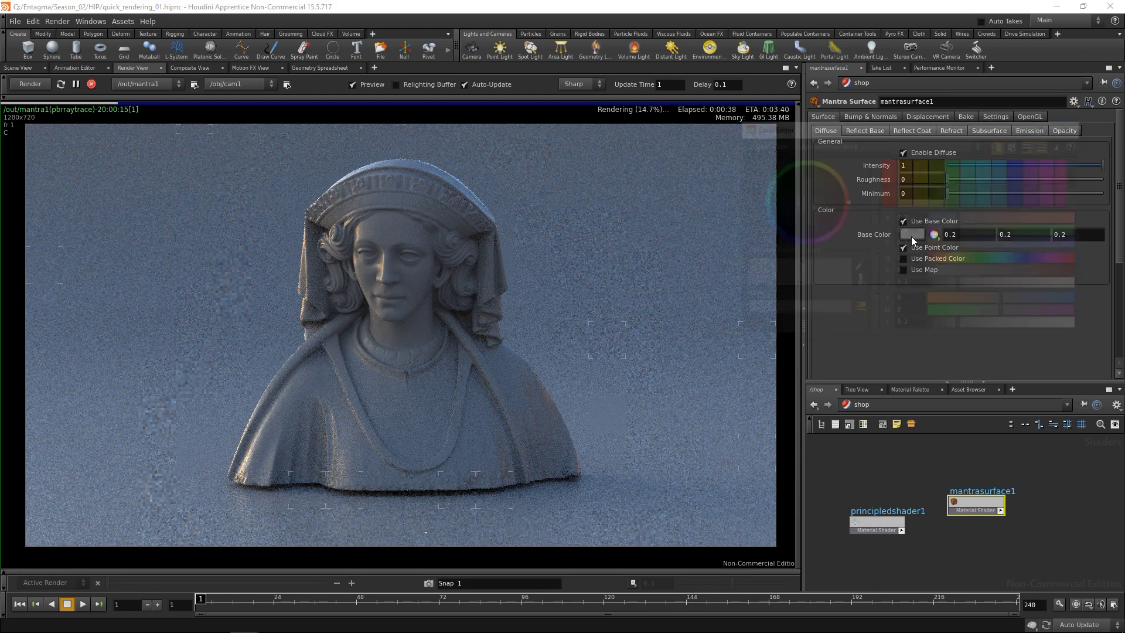
drag(990, 282, 1044, 290)
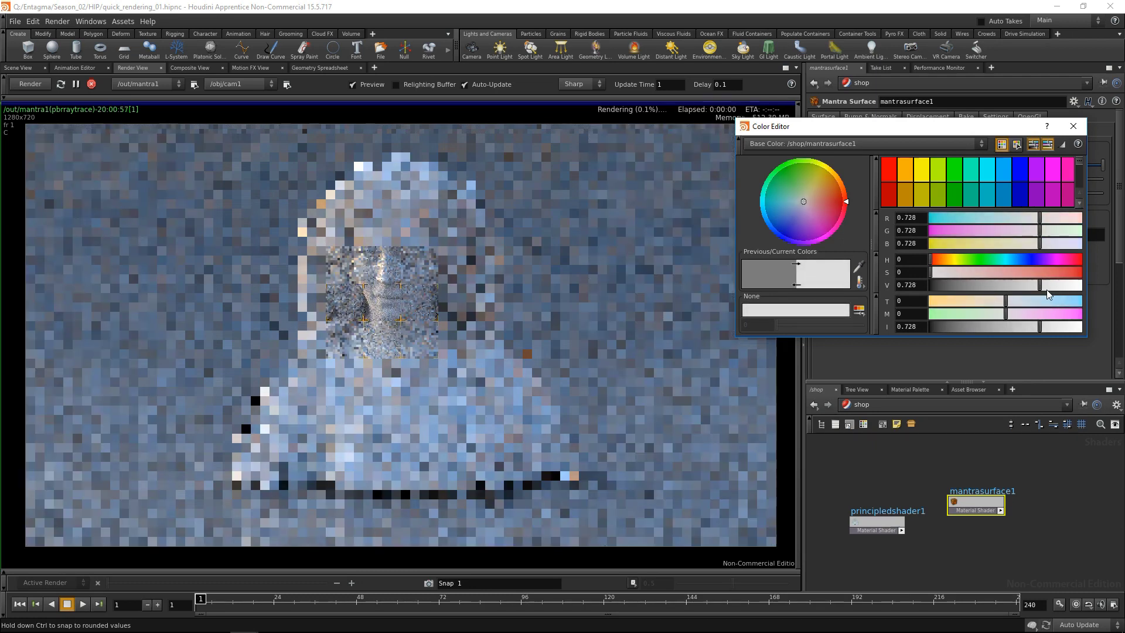
double_click(906, 285)
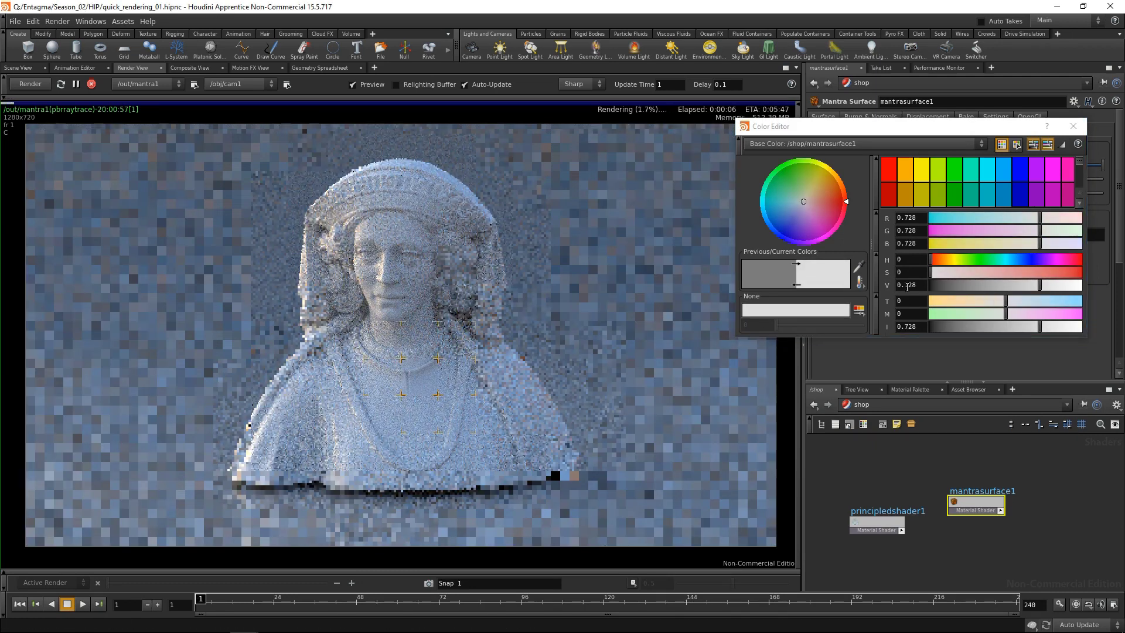
text(0.8)
key(Return)
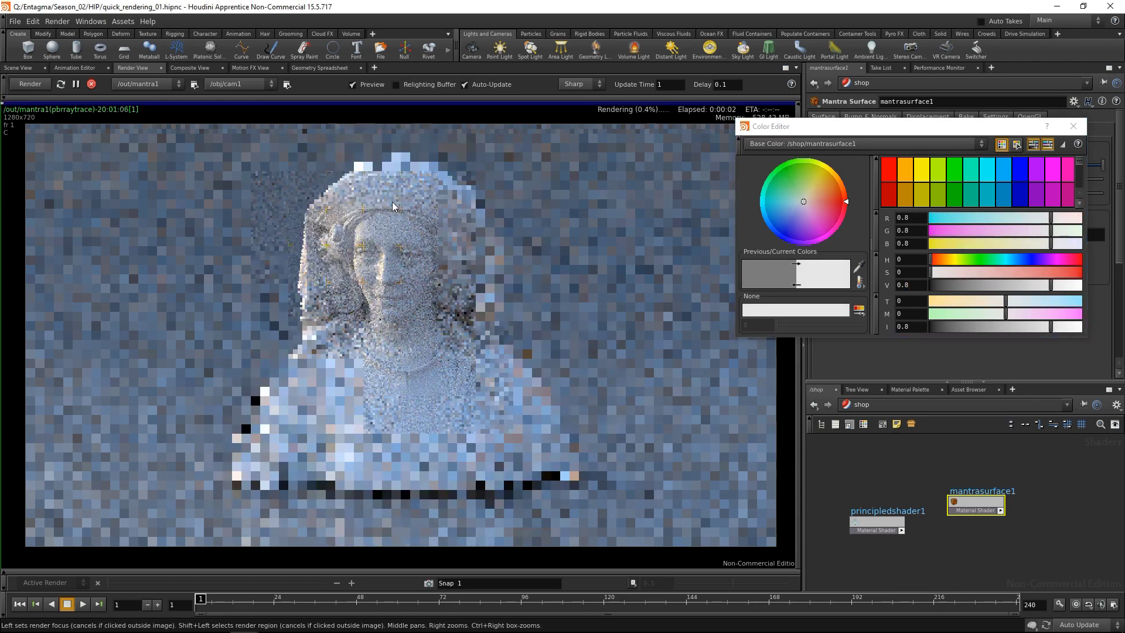
click(1077, 126)
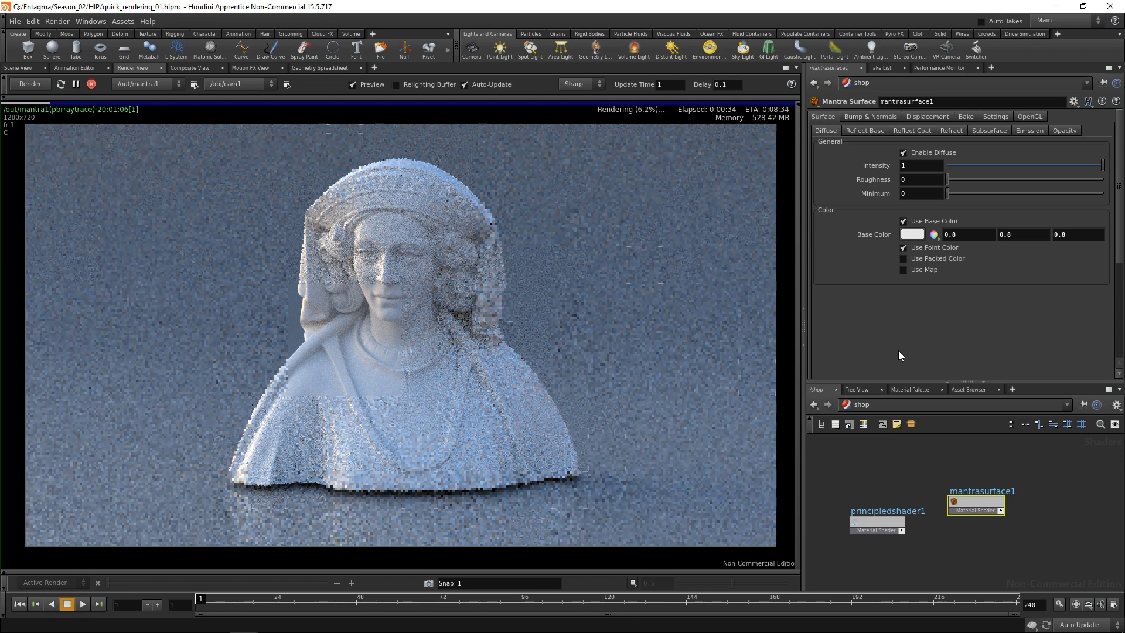
drag(840, 472, 885, 559)
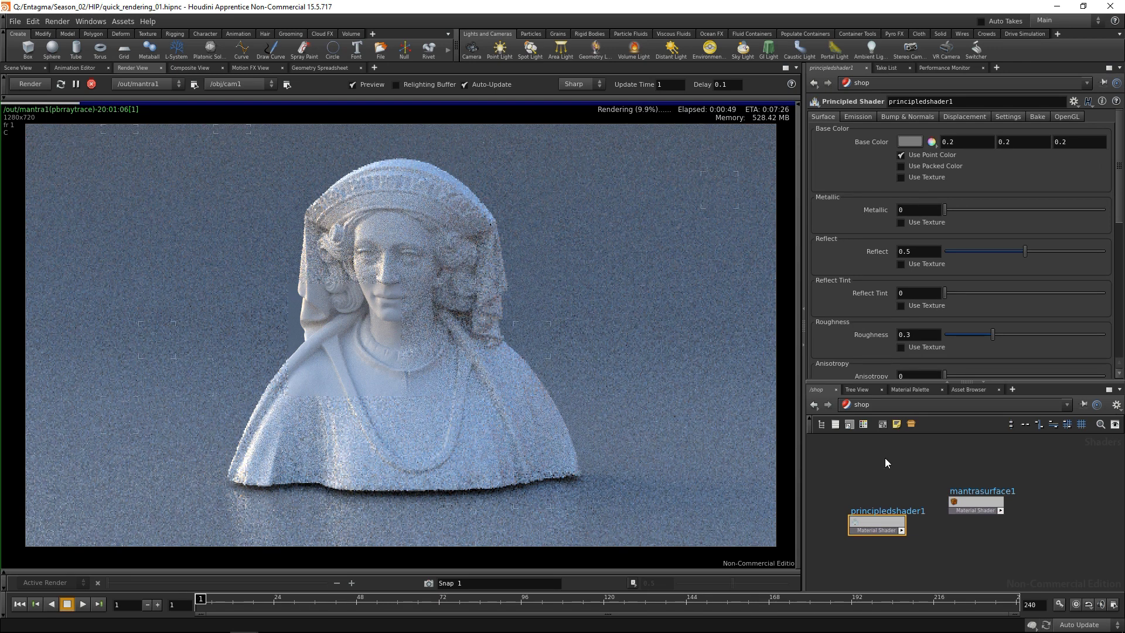
Lighten principledshader1's base colour and drag its reflections down for the backdrop
click(915, 143)
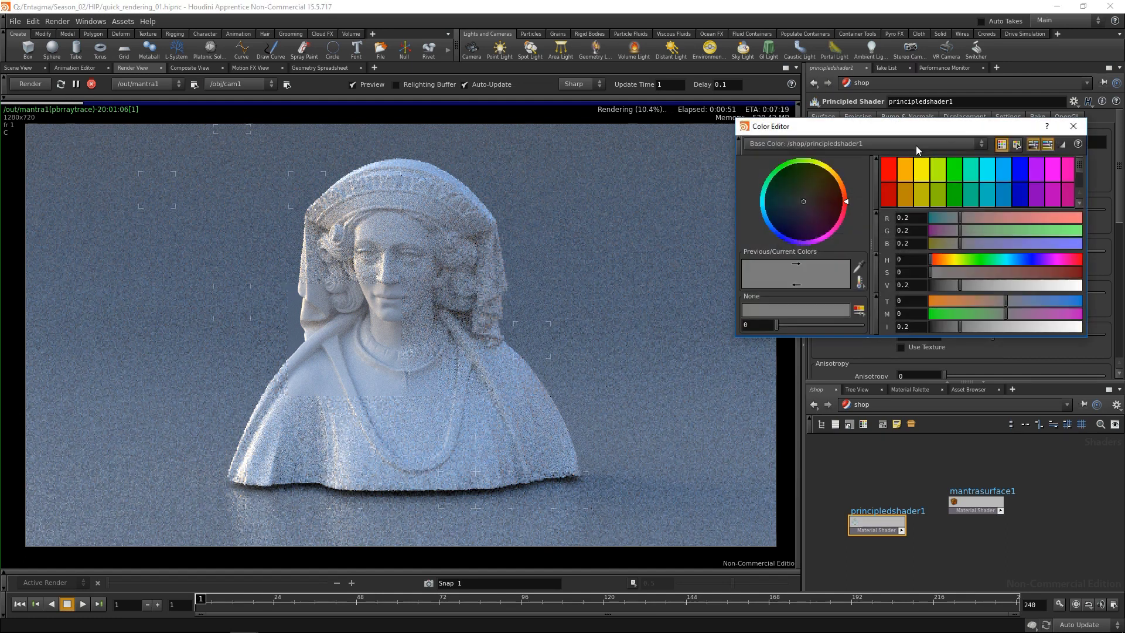
drag(975, 287, 1025, 286)
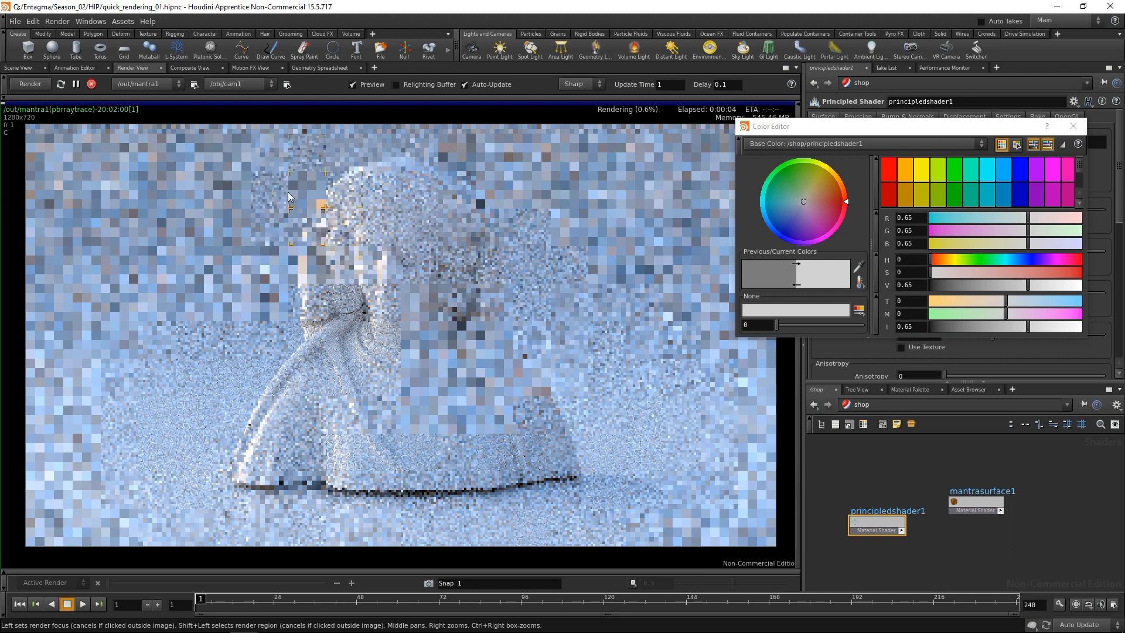
click(1073, 126)
drag(1024, 250, 915, 279)
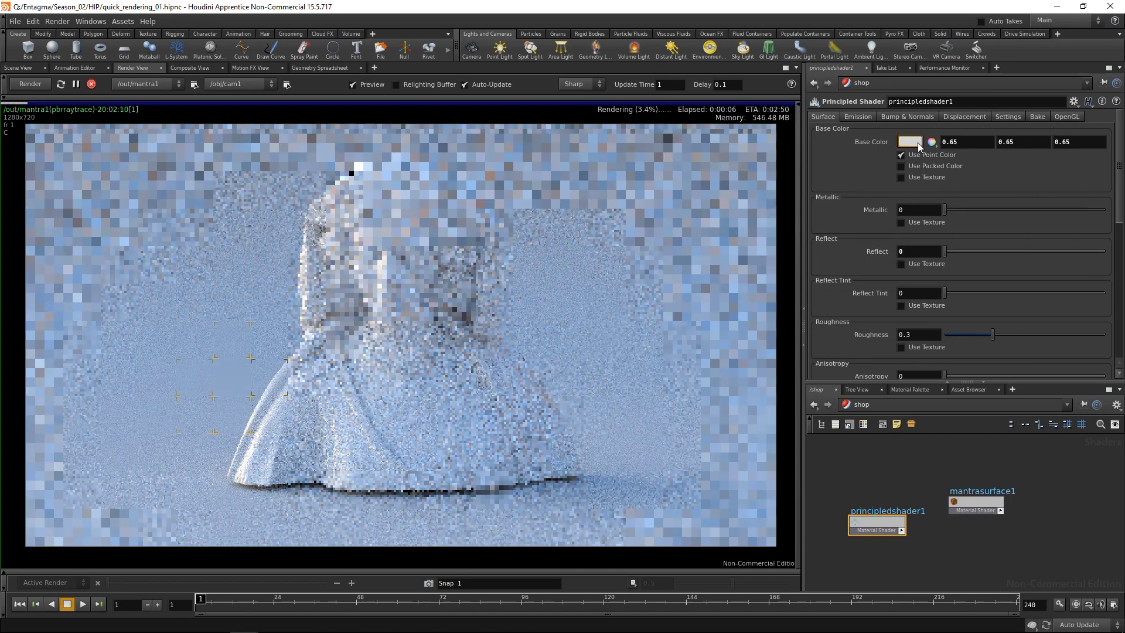
Set the backdrop base colour value to 0.8 and select mantrasurface1
click(910, 141)
click(918, 285)
key(BackSpace)
key(BackSpace)
text(8)
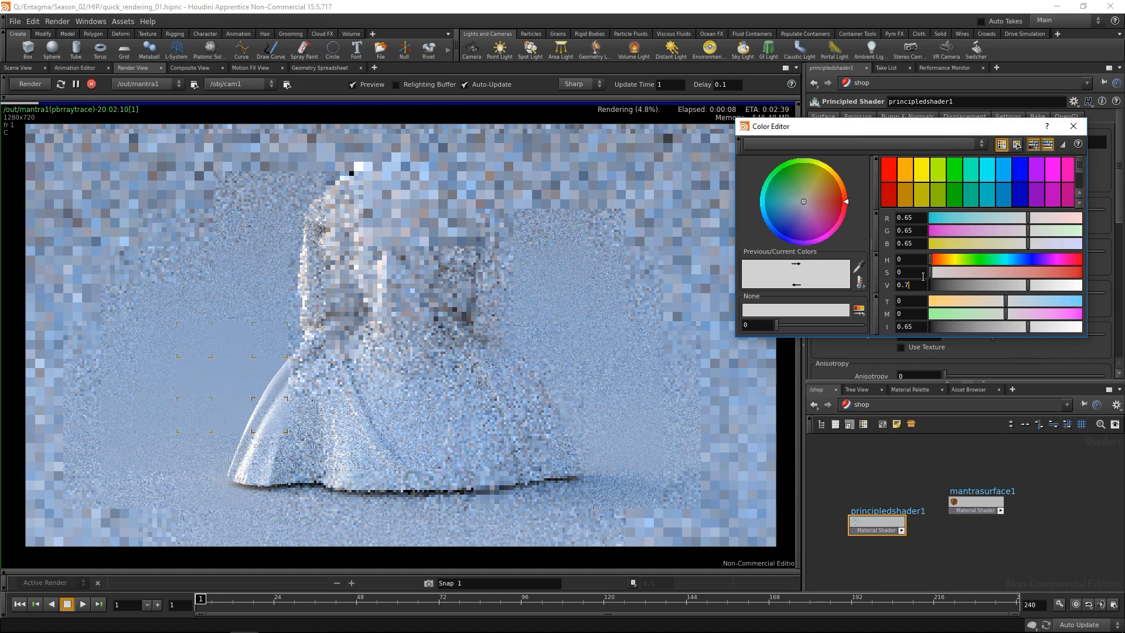
key(Return)
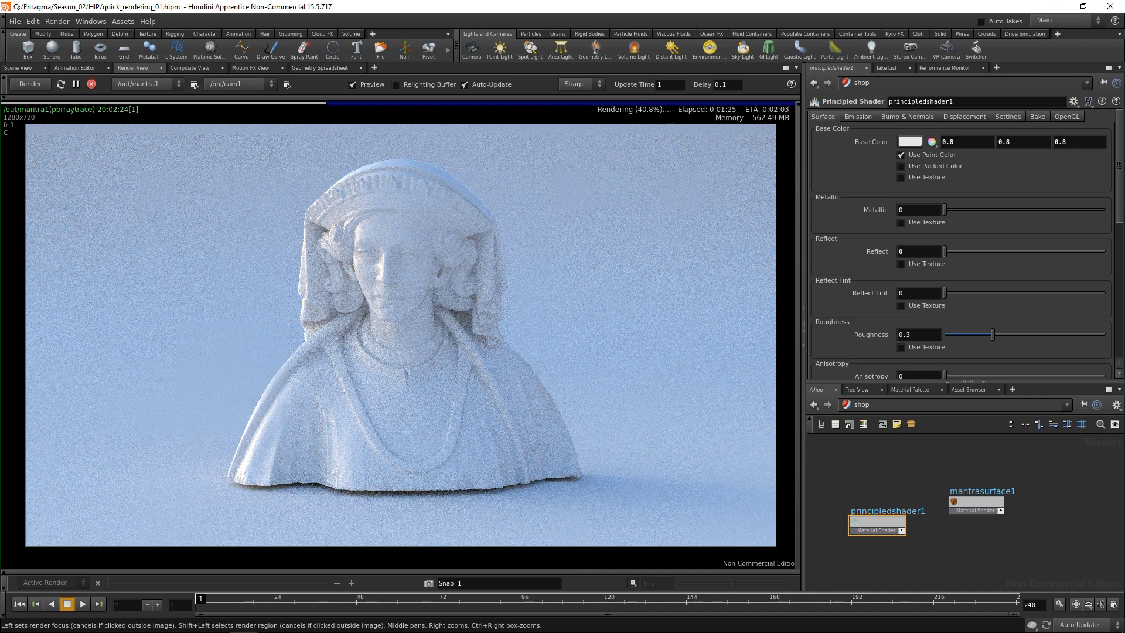
drag(1028, 566, 951, 478)
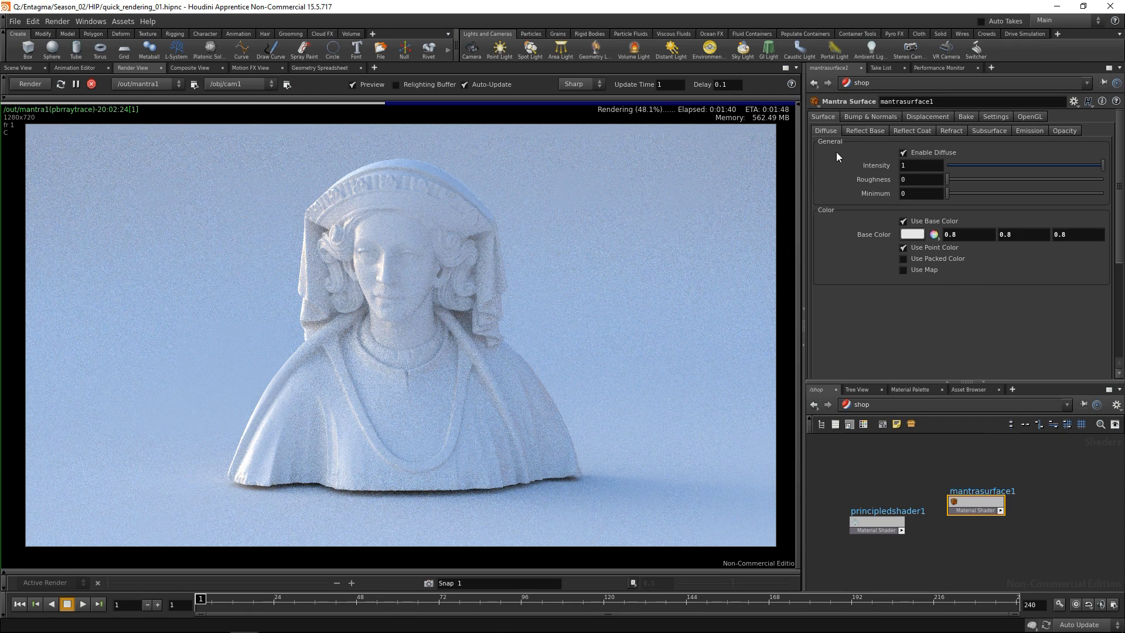
Darken mantrasurface1's base colour to near-black 0.043
click(906, 238)
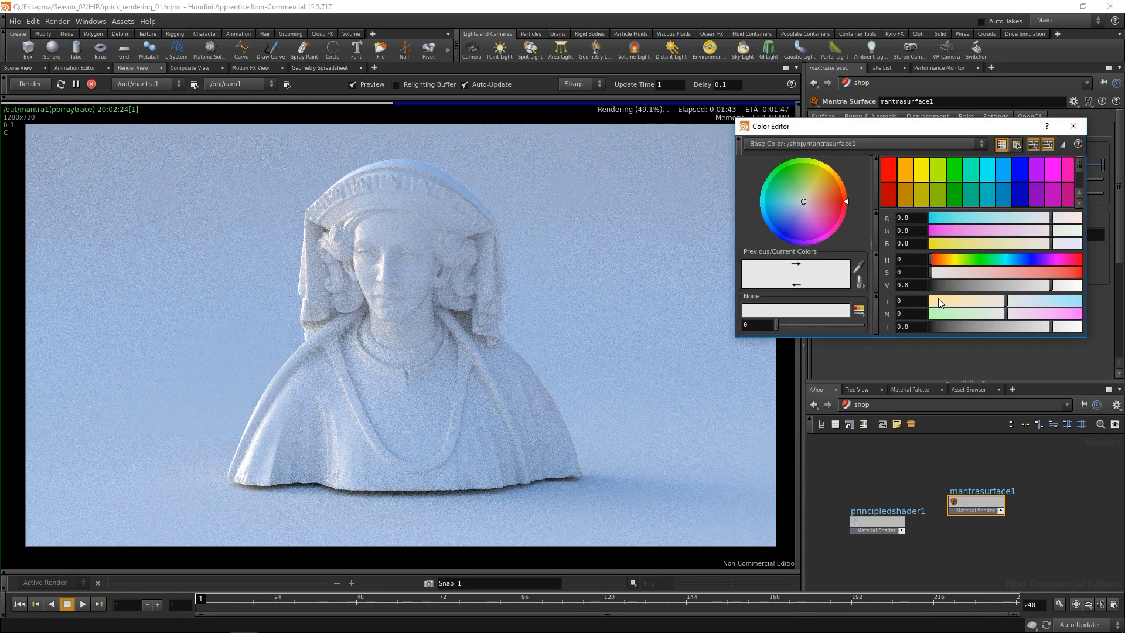
drag(940, 285, 936, 291)
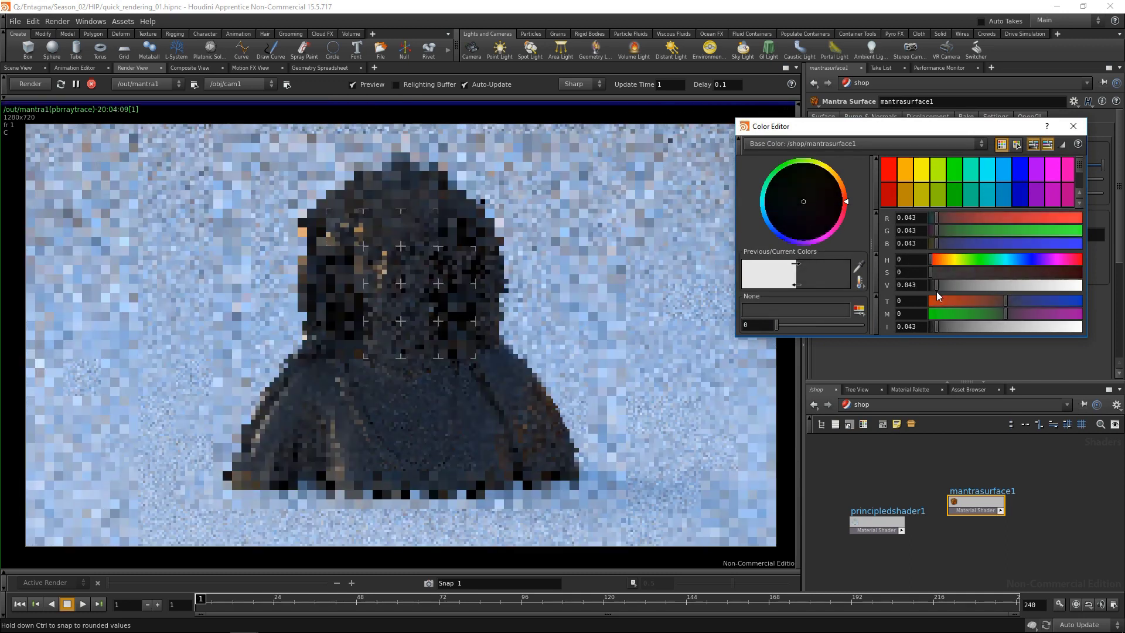
click(1072, 126)
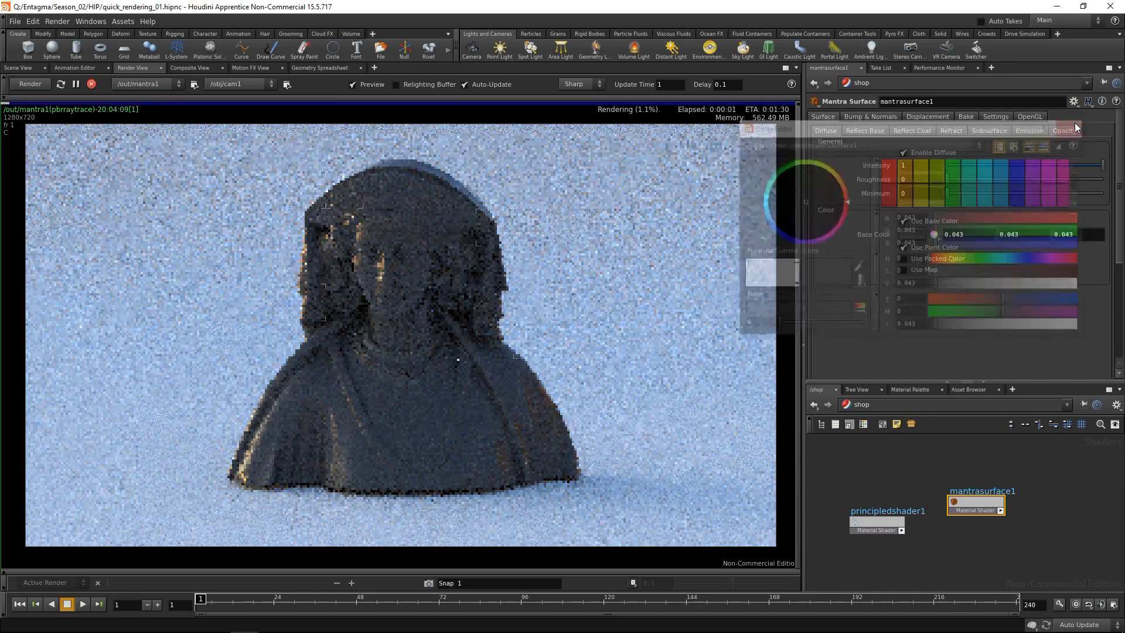
Set Inside IOR to 25 and prioritise rendering on the bust's face
click(994, 119)
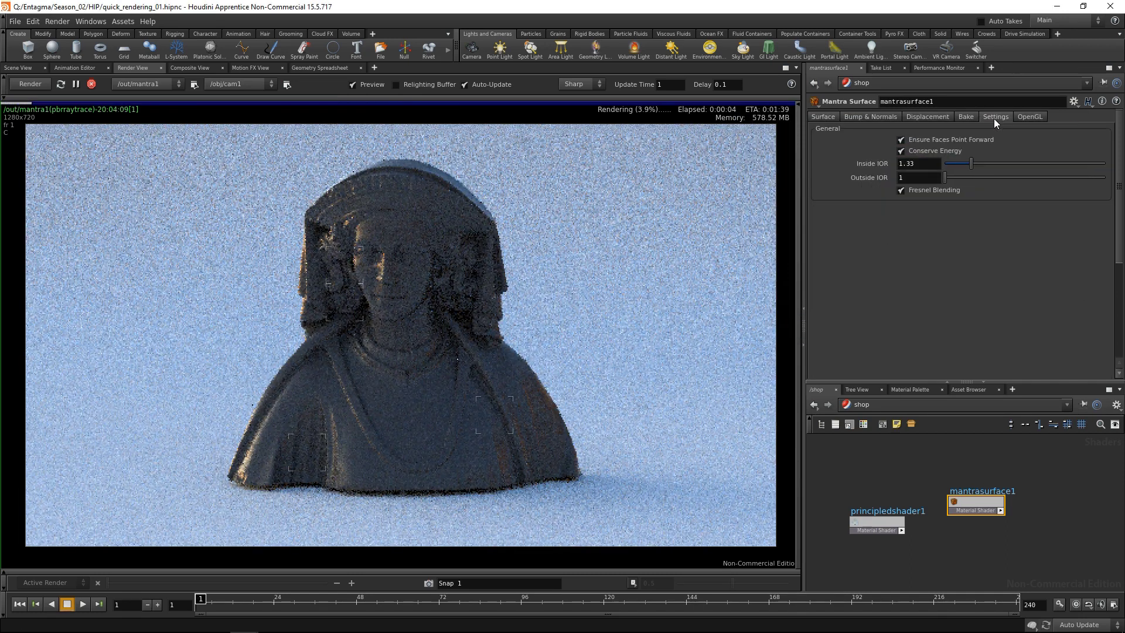
double_click(896, 163)
text(25)
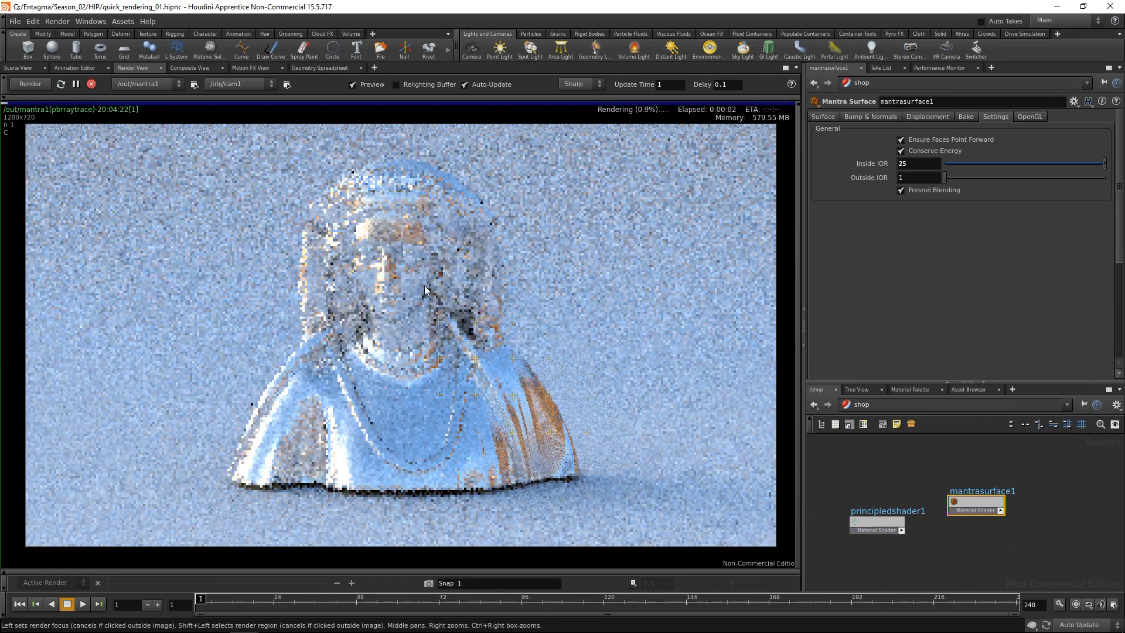
click(343, 277)
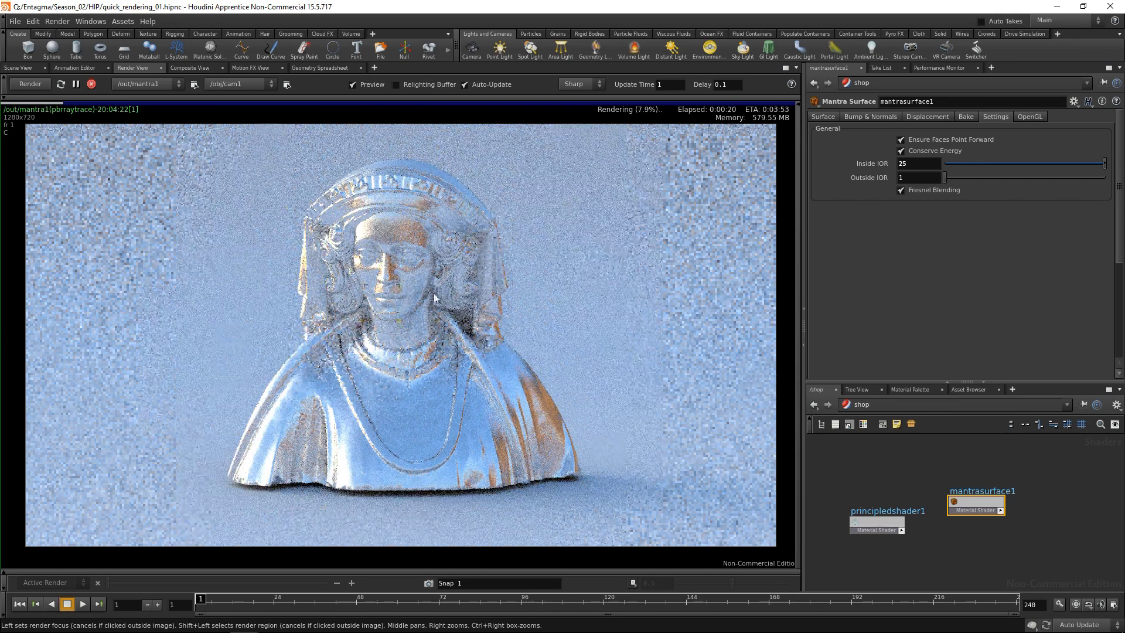
Tint the Reflect Base colour pale gold (saturation 0.549), then drain it back toward neutral
click(821, 117)
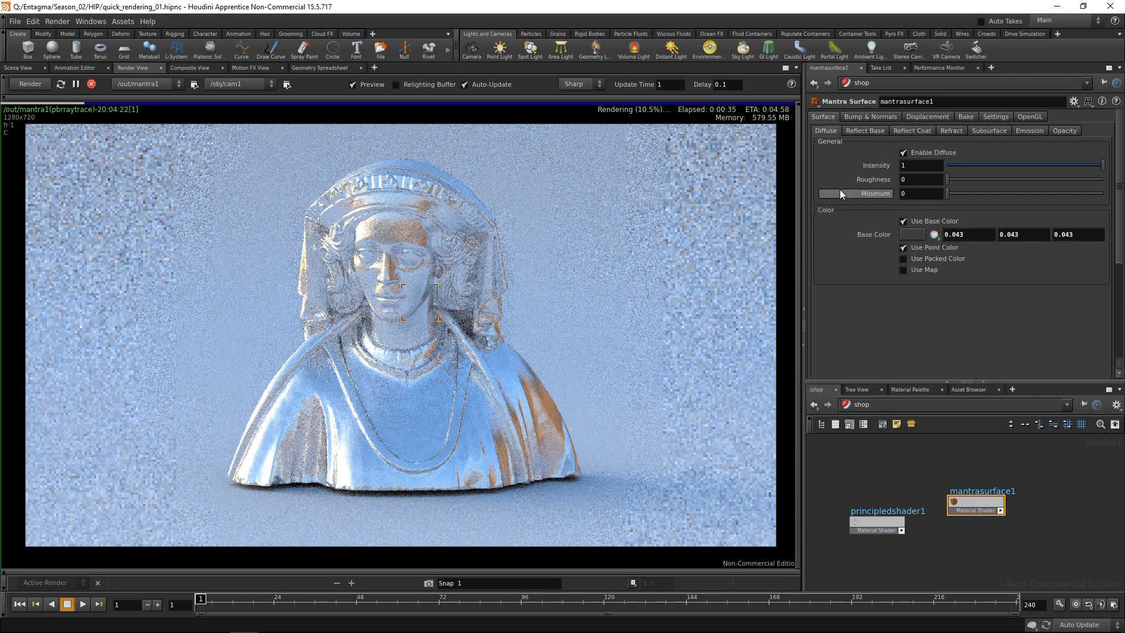
click(879, 132)
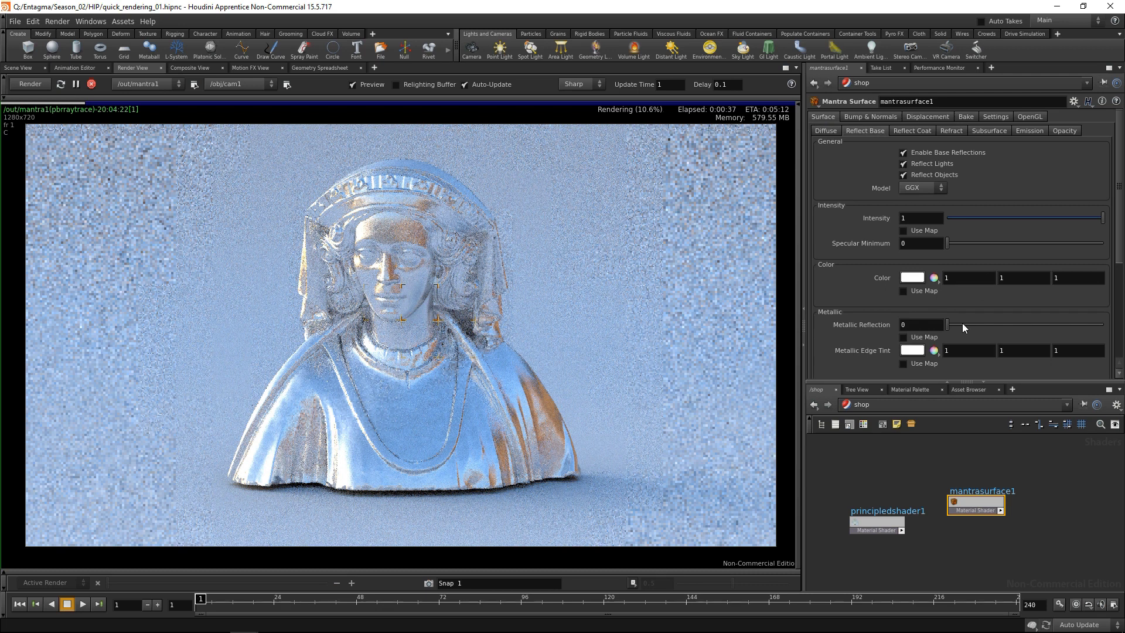
click(915, 280)
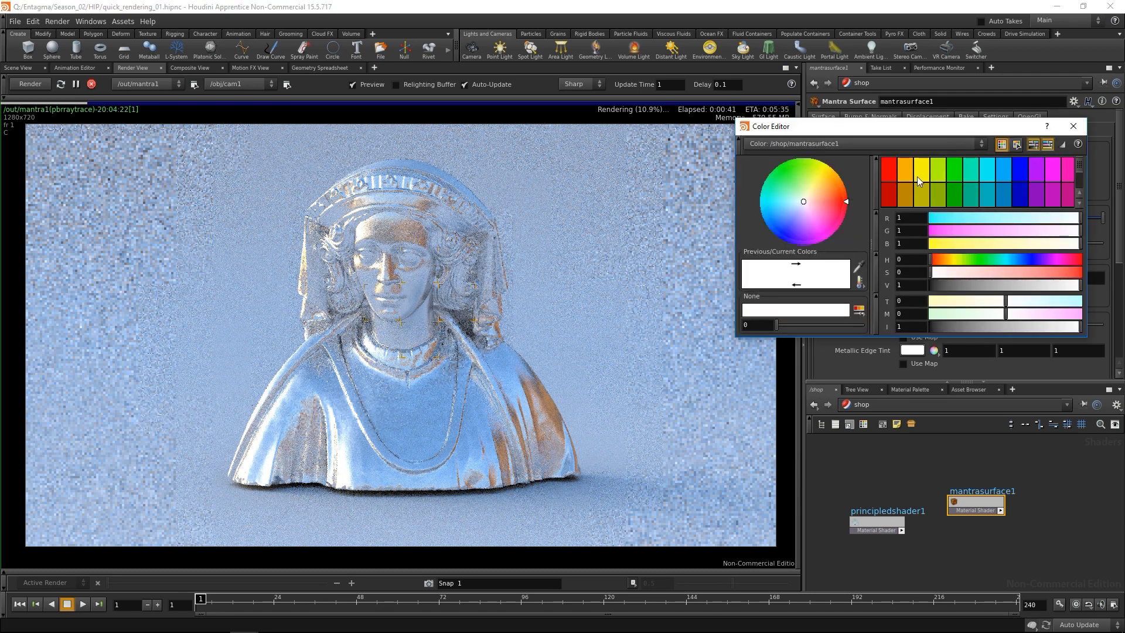
click(904, 174)
click(1015, 270)
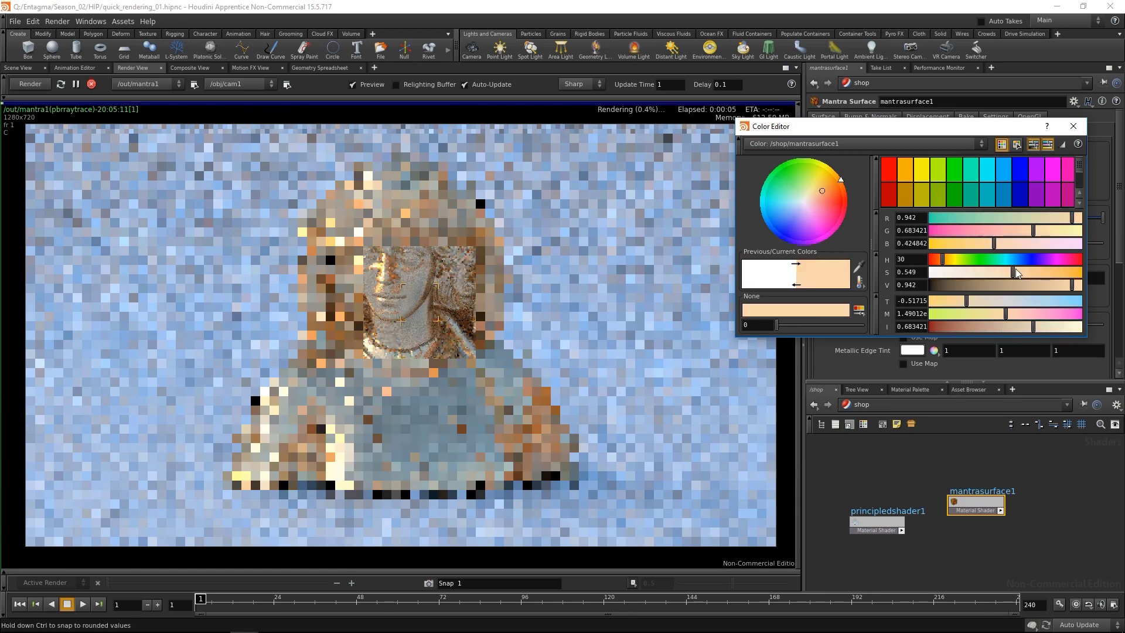
click(915, 481)
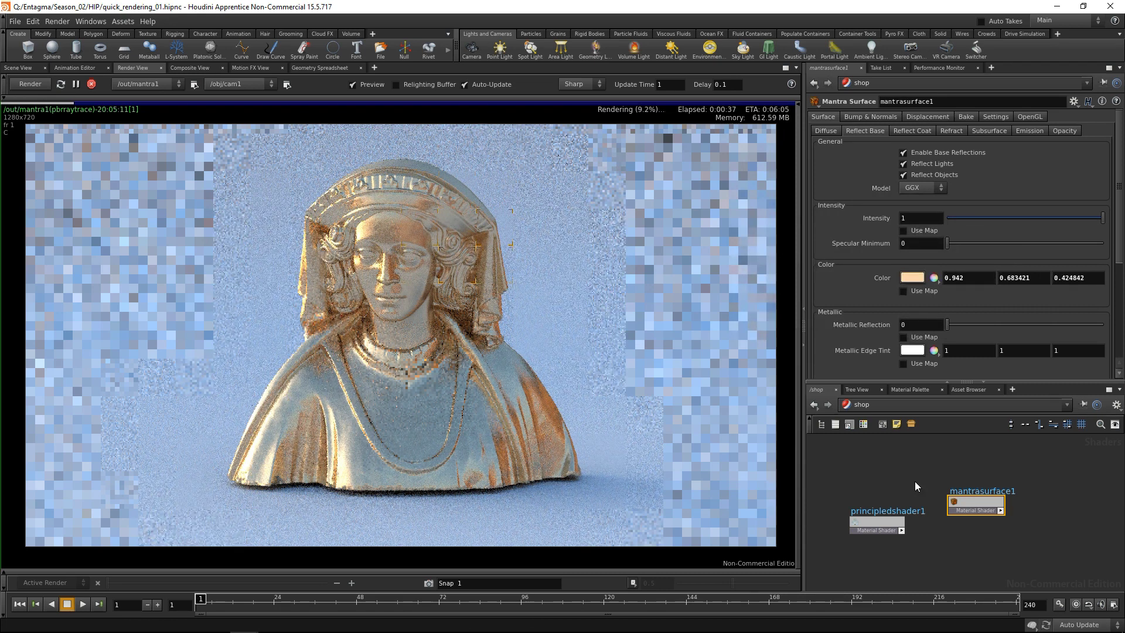
click(912, 277)
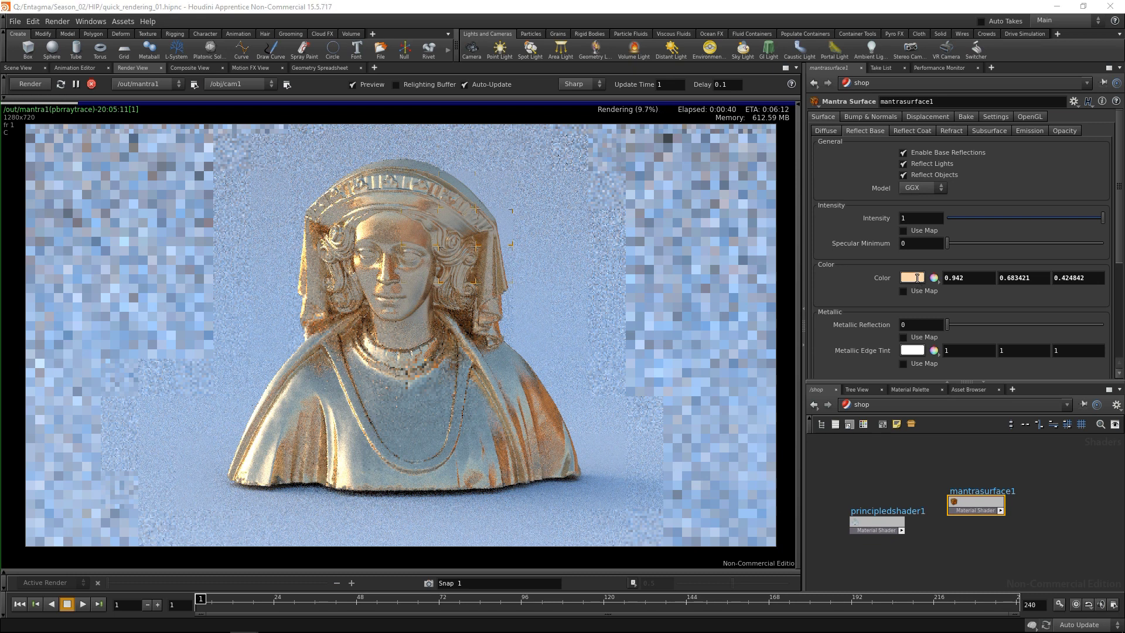
drag(1014, 272, 928, 286)
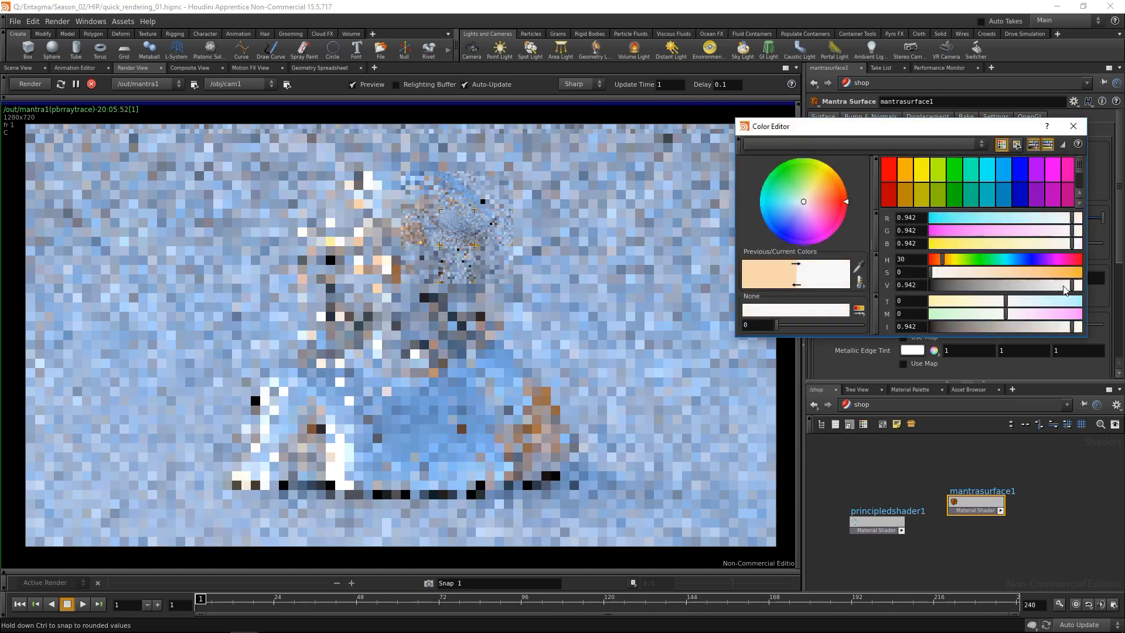
Change mantrasurface1's Inside IOR from 25 to 1.5
click(1073, 126)
click(996, 117)
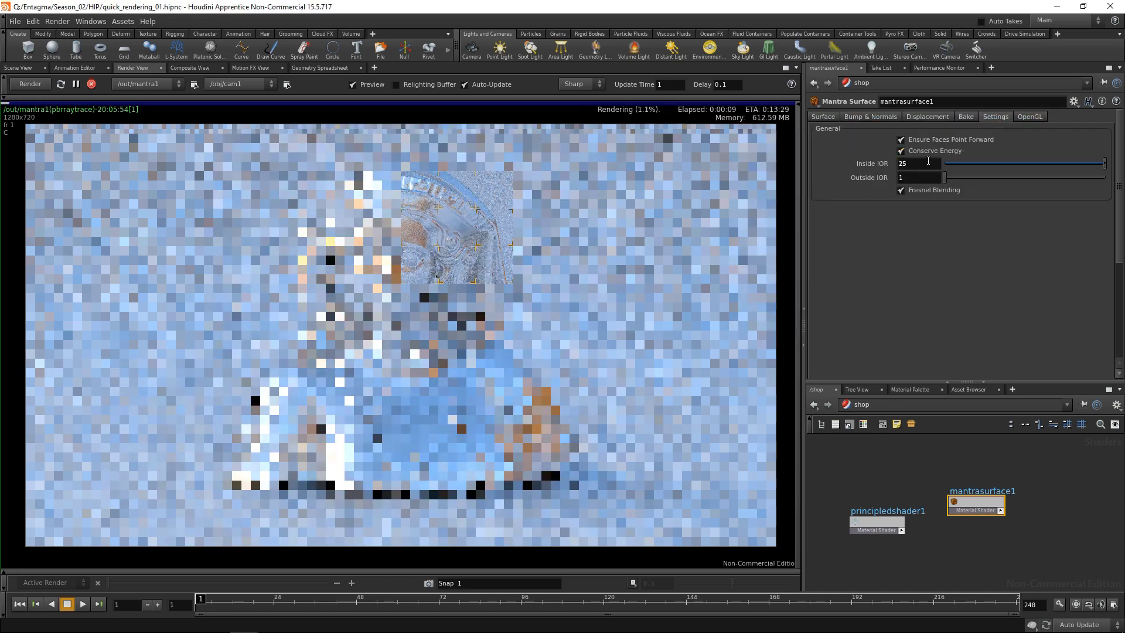
double_click(905, 164)
text(1.5)
key(Return)
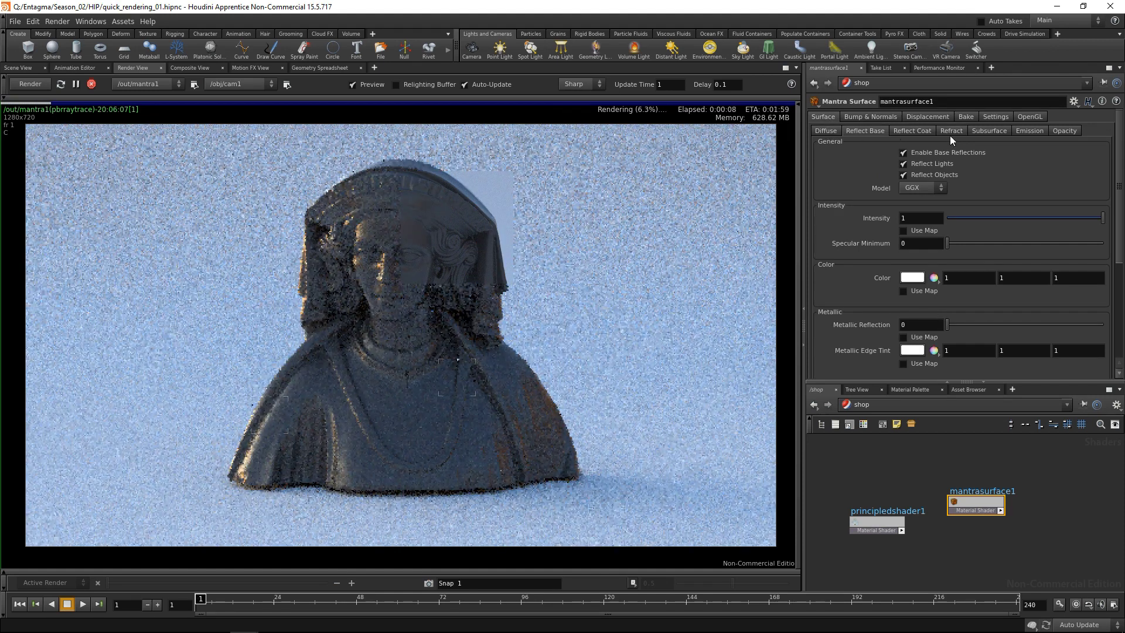
Enable Refractions for clear glass and prioritise rendering on the bust's right side
click(949, 131)
click(918, 153)
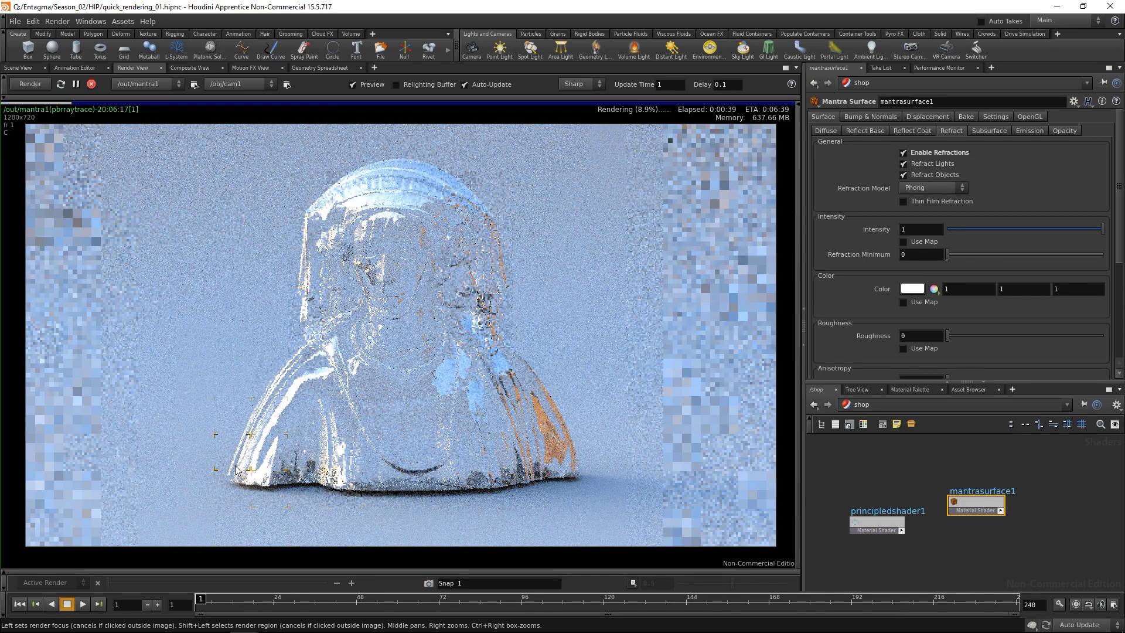
click(504, 256)
click(525, 375)
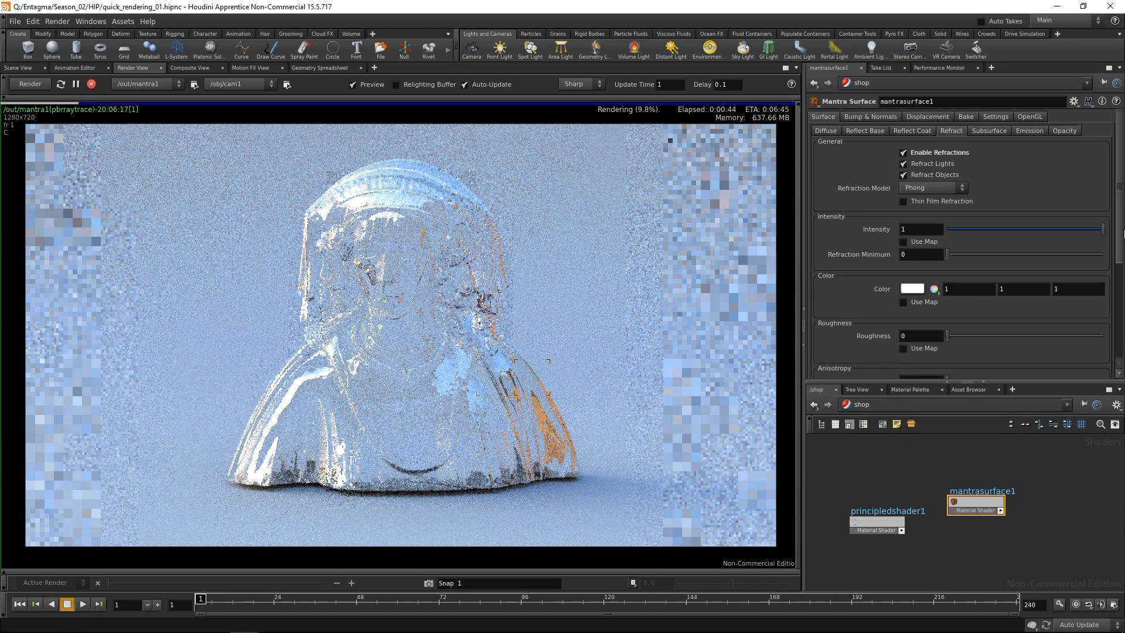
Enable attenuation with pale green 0.6336/0.9/0.7668 colour and density 1
scroll(862, 268, down, 5)
click(903, 257)
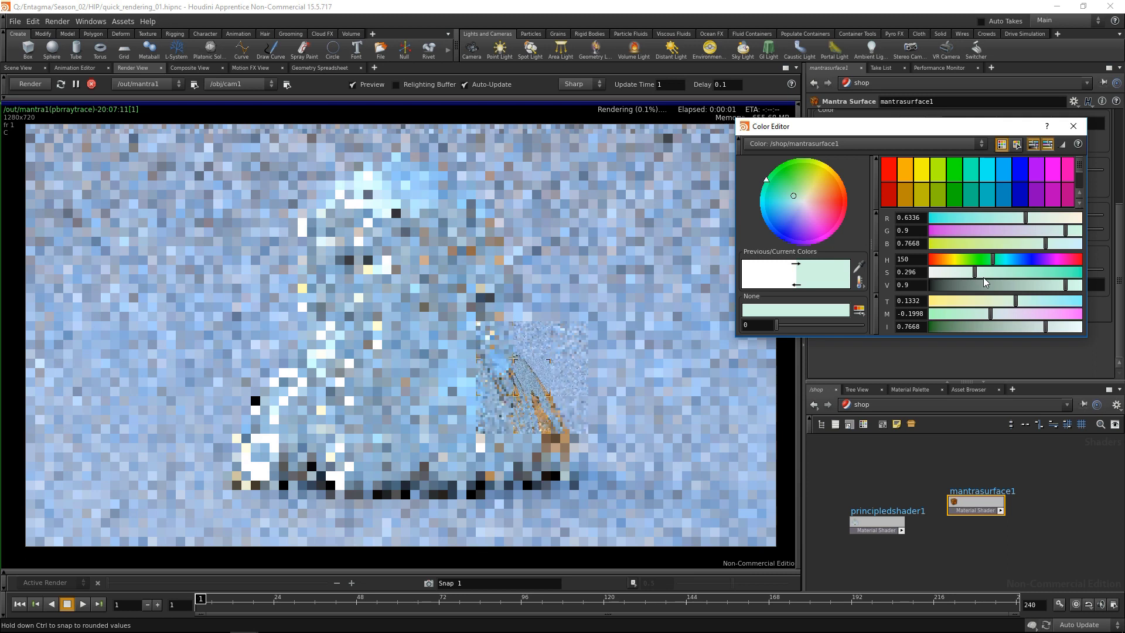
click(1072, 126)
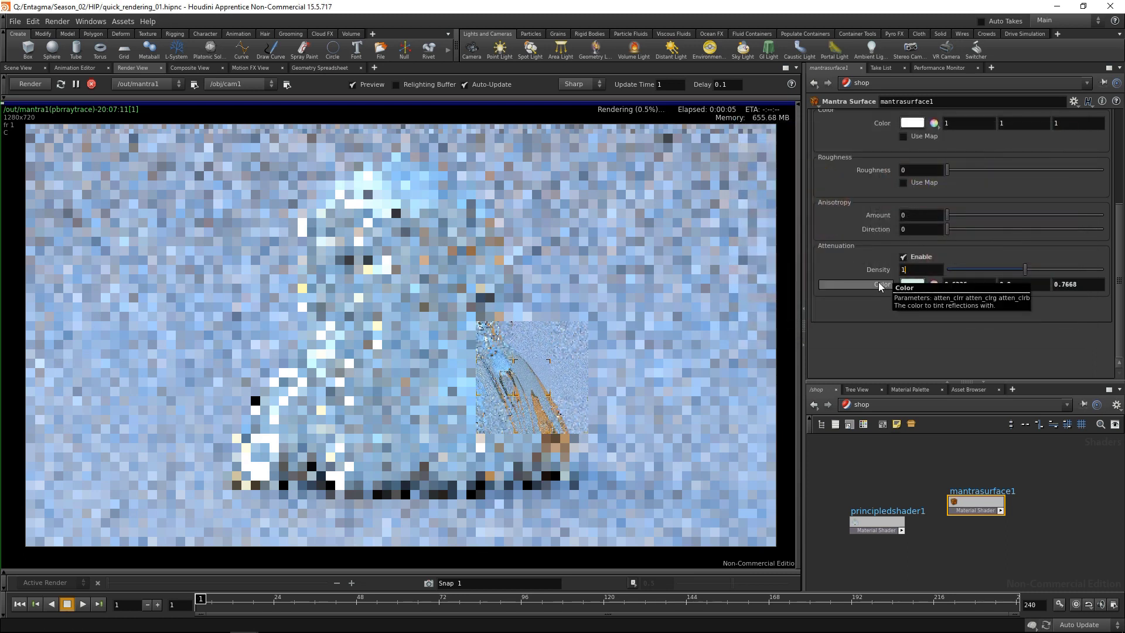
text(1)
key(Return)
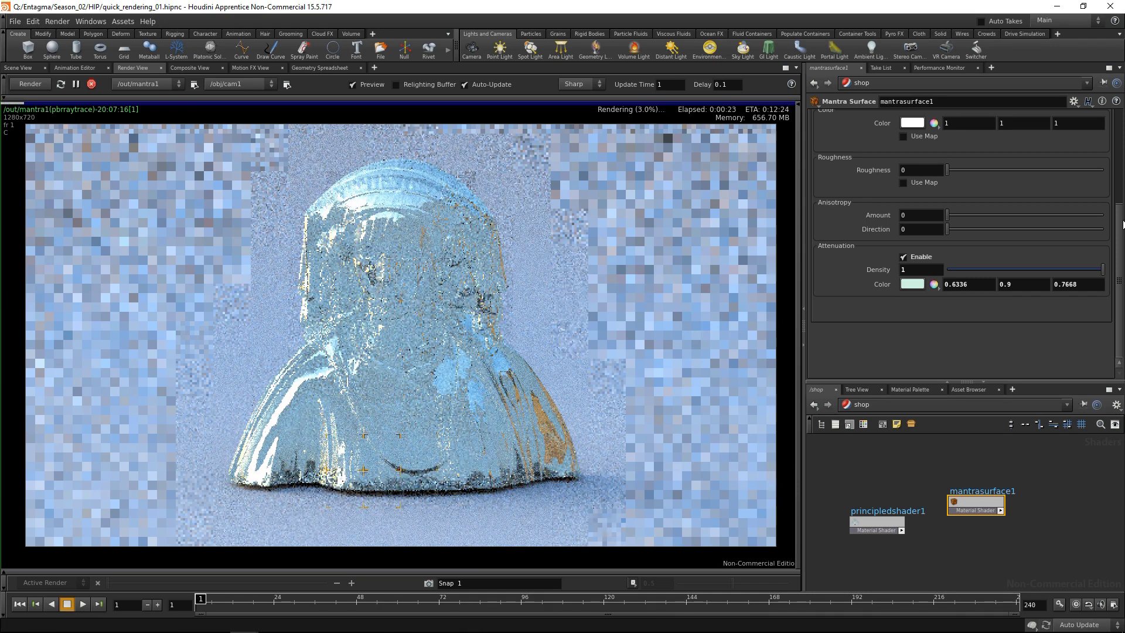
scroll(902, 157, up, 5)
Turn refractions off and set the Diffuse base colour value to 0.8 grey
click(903, 153)
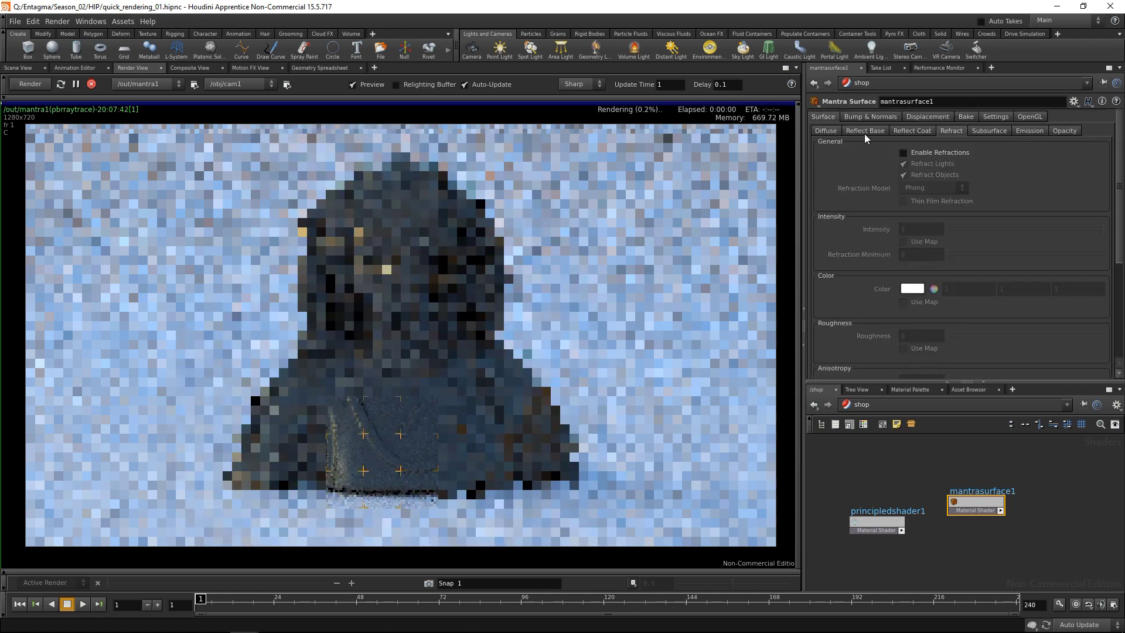
click(832, 130)
click(914, 237)
double_click(905, 285)
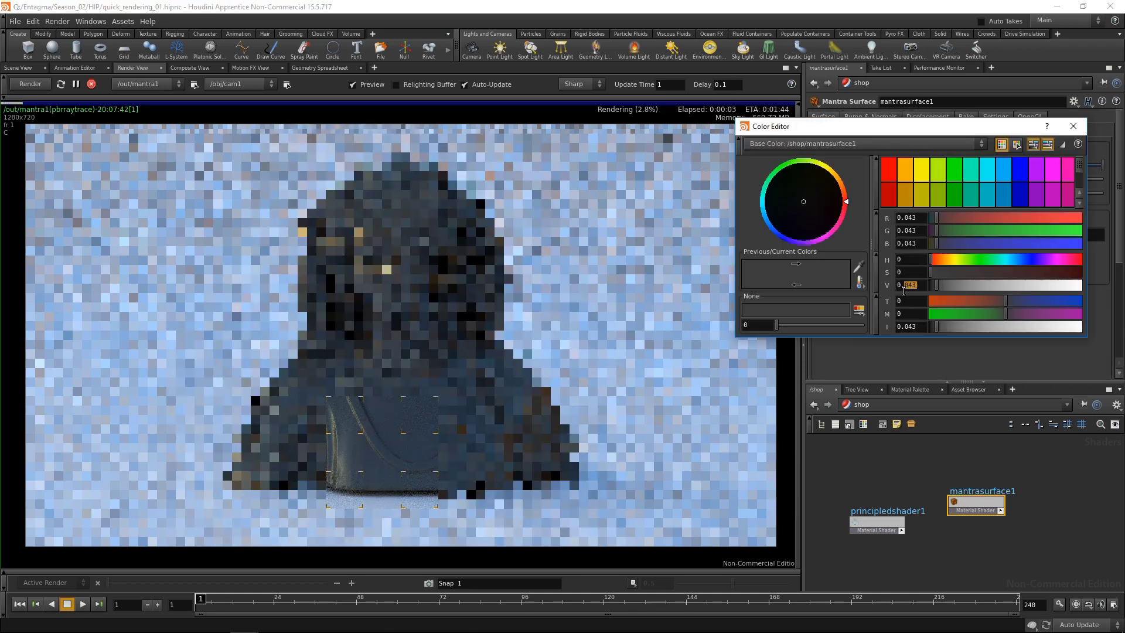
text(0.8)
key(Return)
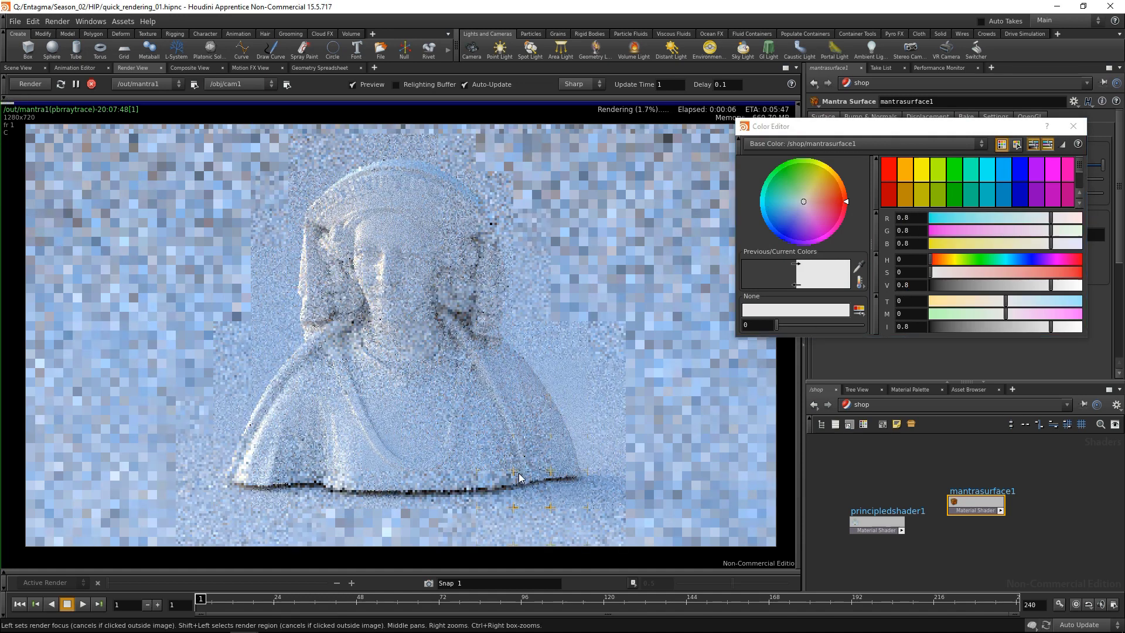
click(1074, 126)
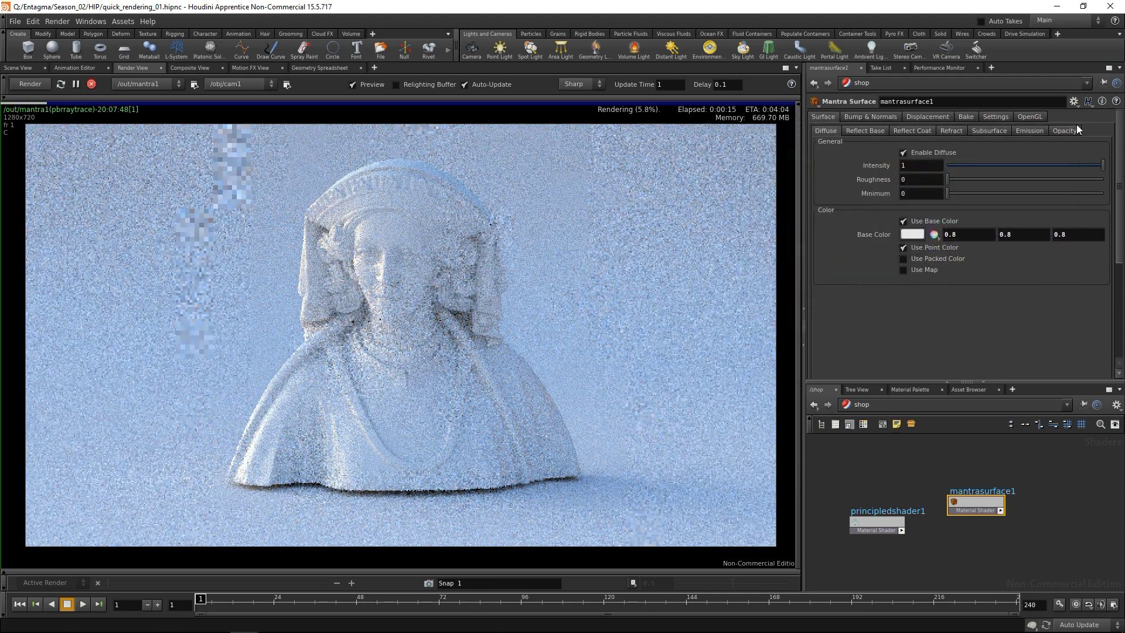